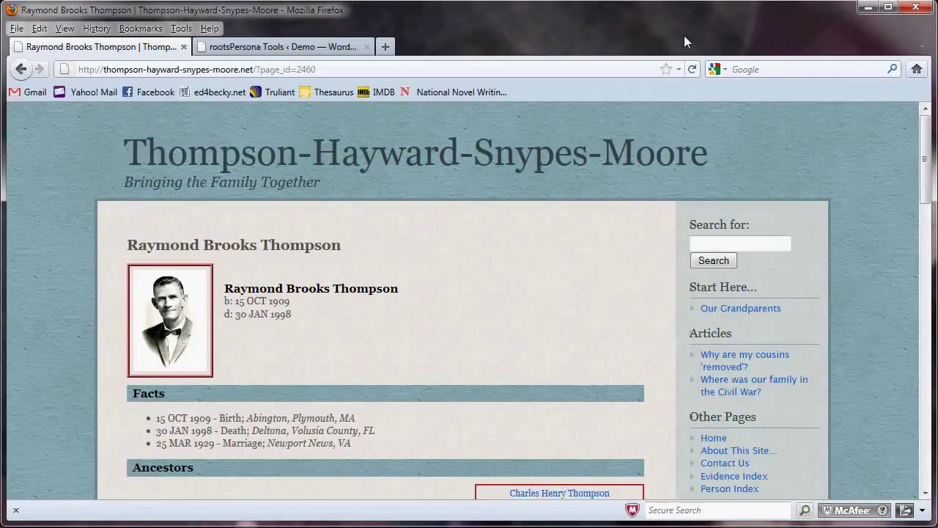
Examine the sample persona page from its facts and ancestor chart through the family group sheet and picture gallery
click(693, 117)
scroll(865, 284, down, 2)
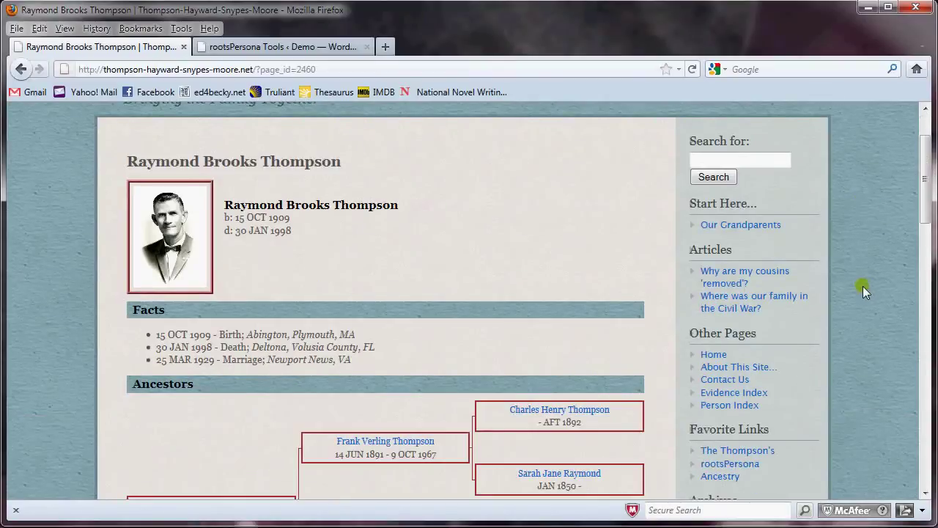
scroll(863, 287, down, 2)
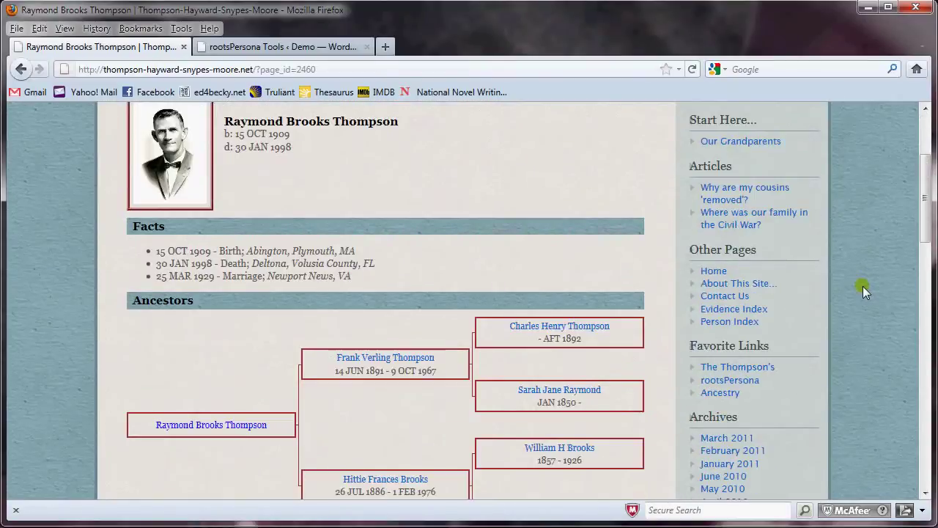
scroll(862, 286, down, 2)
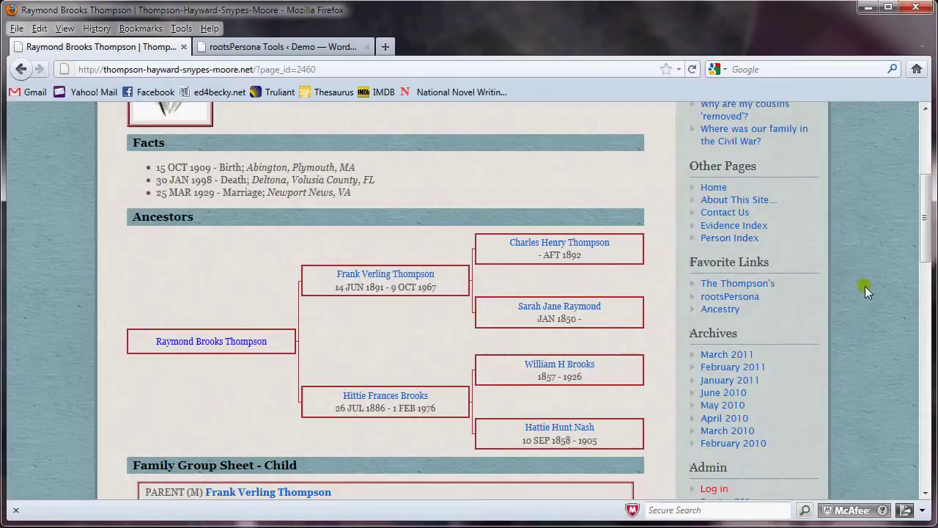
scroll(865, 290, down, 2)
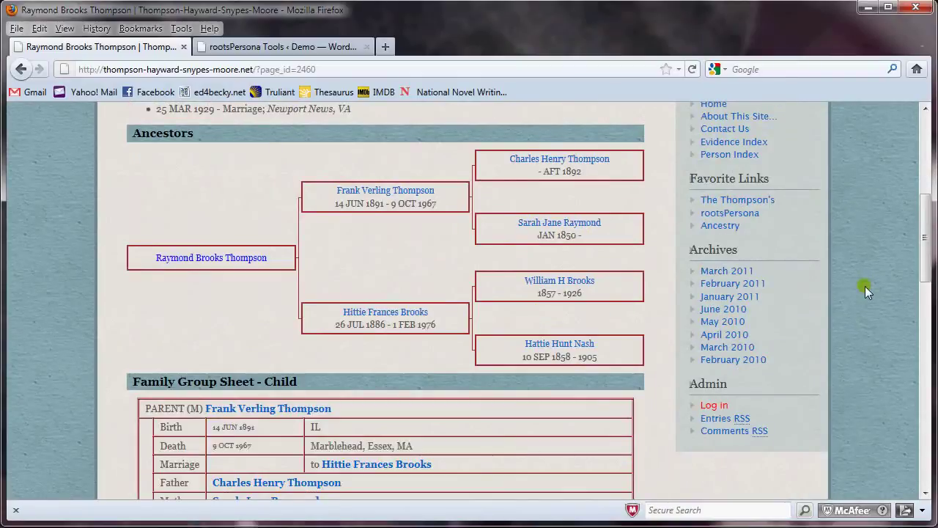
scroll(865, 290, down, 2)
scroll(865, 289, down, 2)
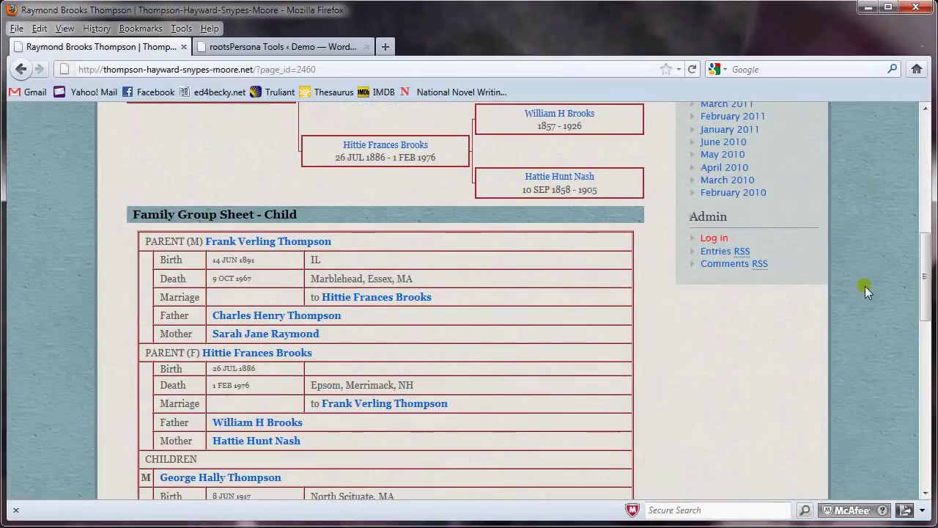
scroll(864, 291, down, 2)
scroll(865, 286, down, 2)
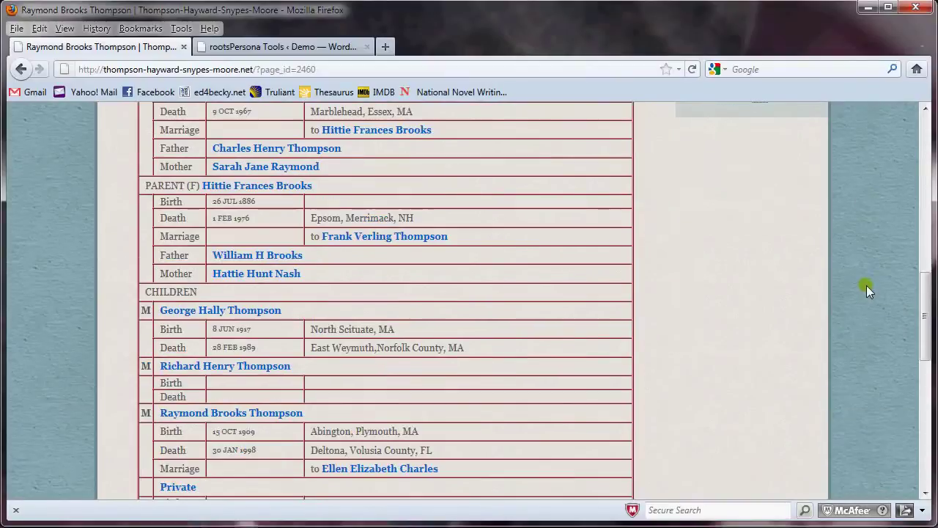
scroll(867, 285, down, 2)
scroll(867, 286, down, 2)
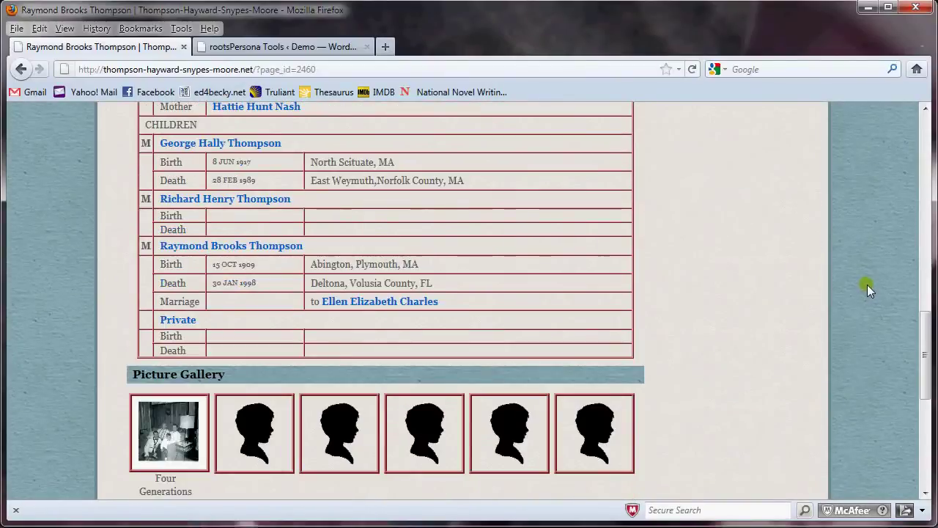
scroll(869, 286, down, 2)
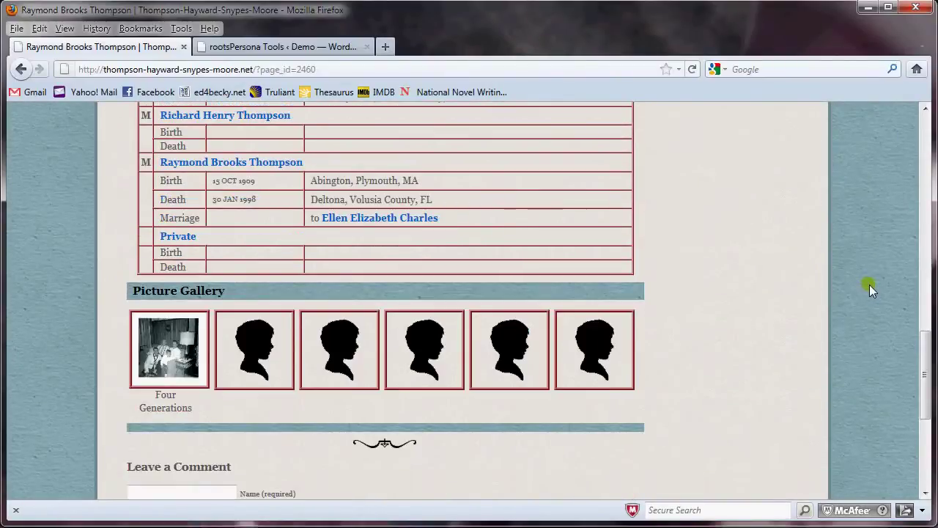
scroll(869, 285, down, 2)
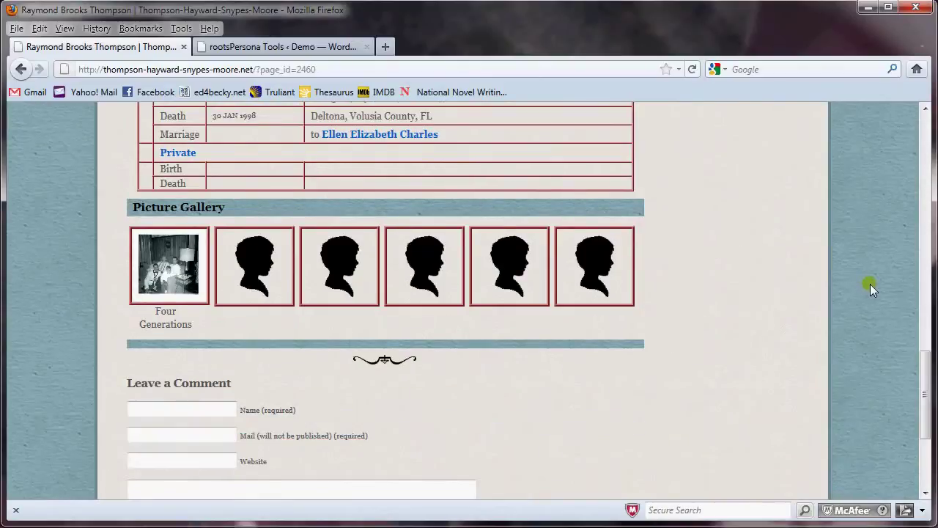
scroll(873, 284, up, 18)
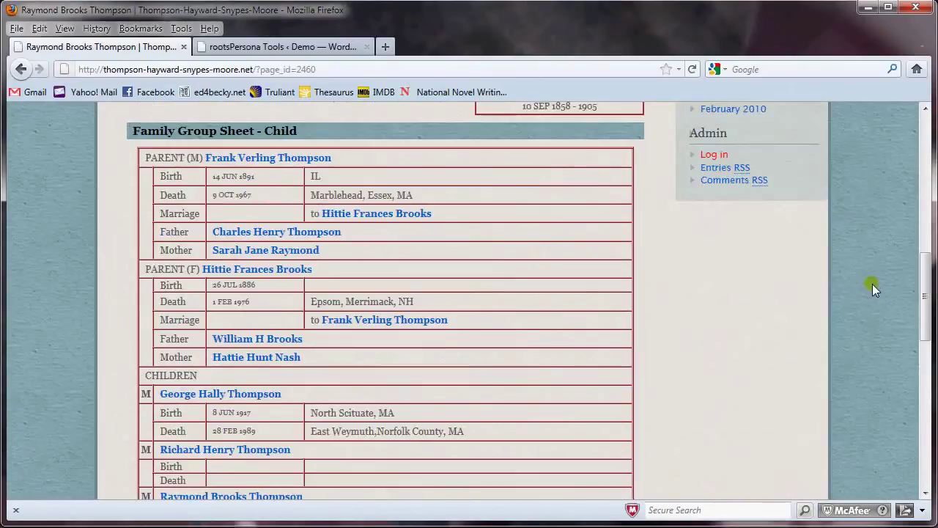
scroll(872, 284, up, 6)
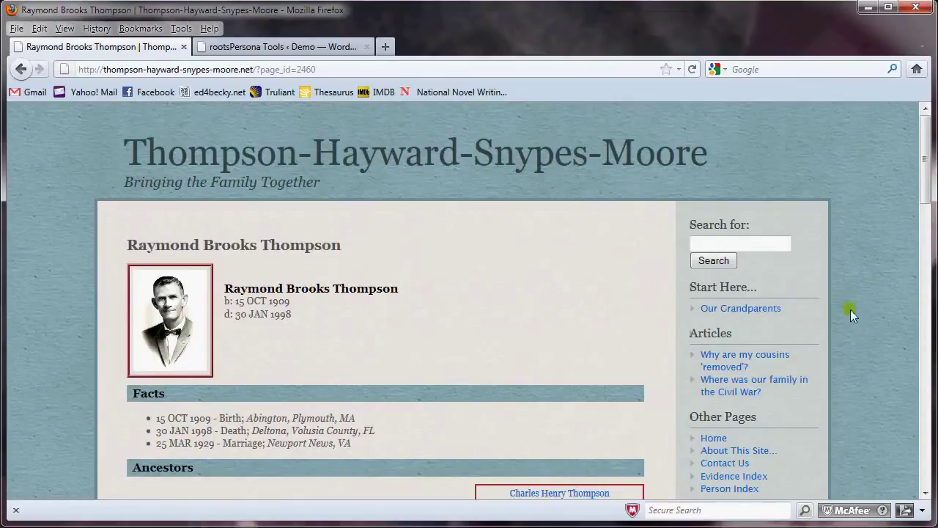
Switch to RootsMagic and start a GEDCOM export of everyone, keeping the offered data and privacy options
key(alt+Tab)
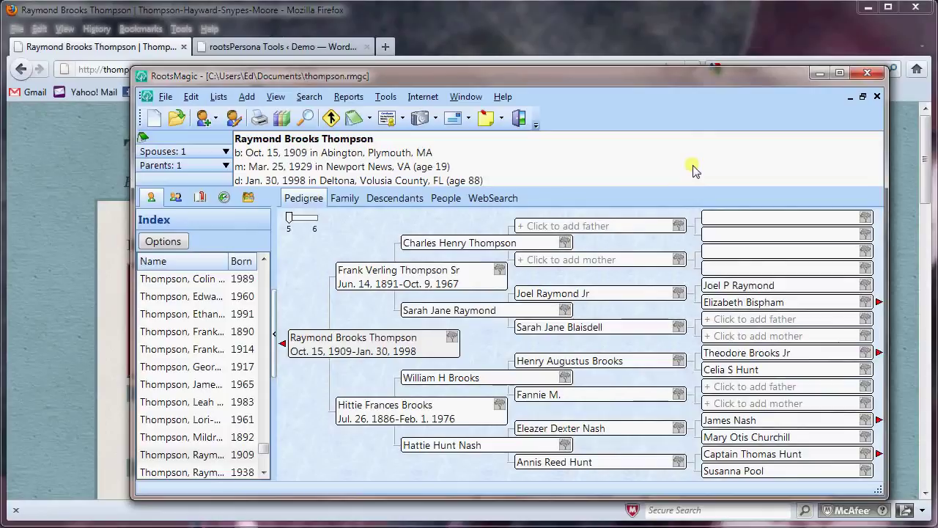
click(166, 97)
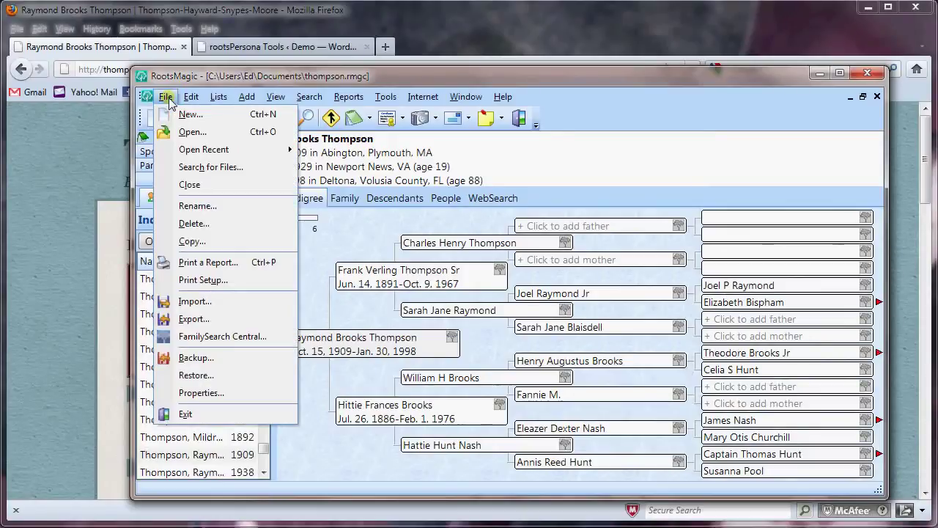
click(220, 323)
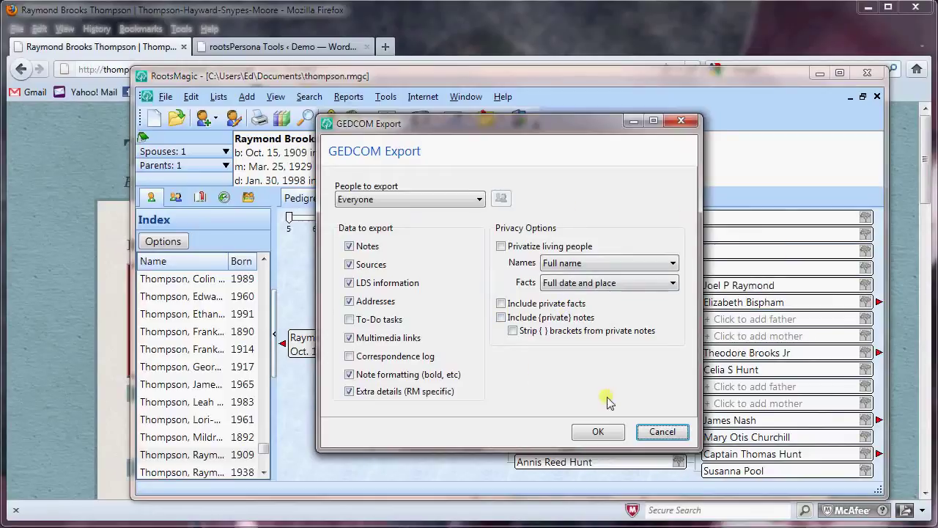
click(606, 431)
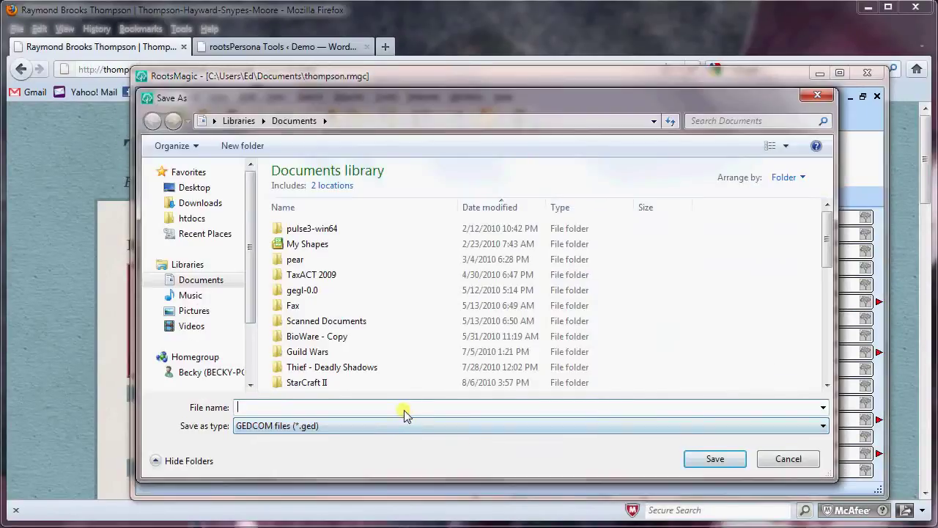
Save the GEDCOM export on the Desktop with the file name Demo
click(192, 188)
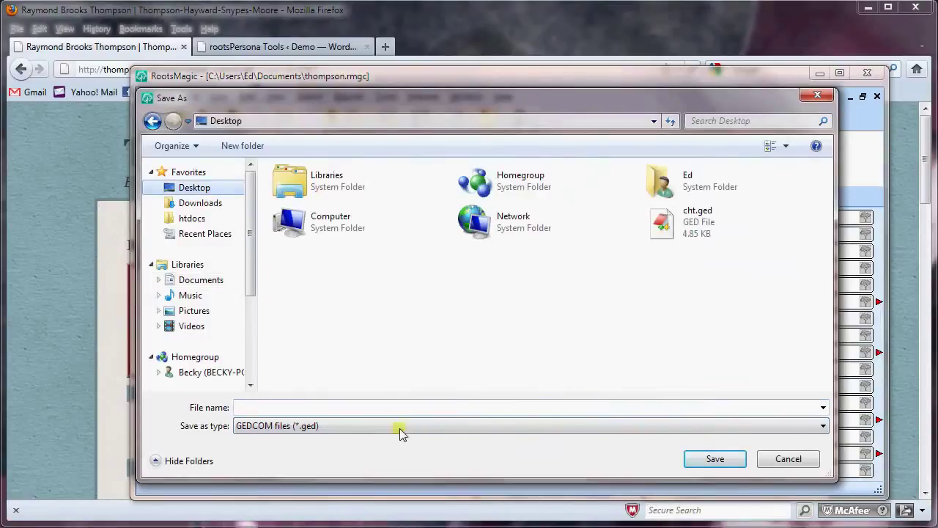
click(356, 412)
text(Demo)
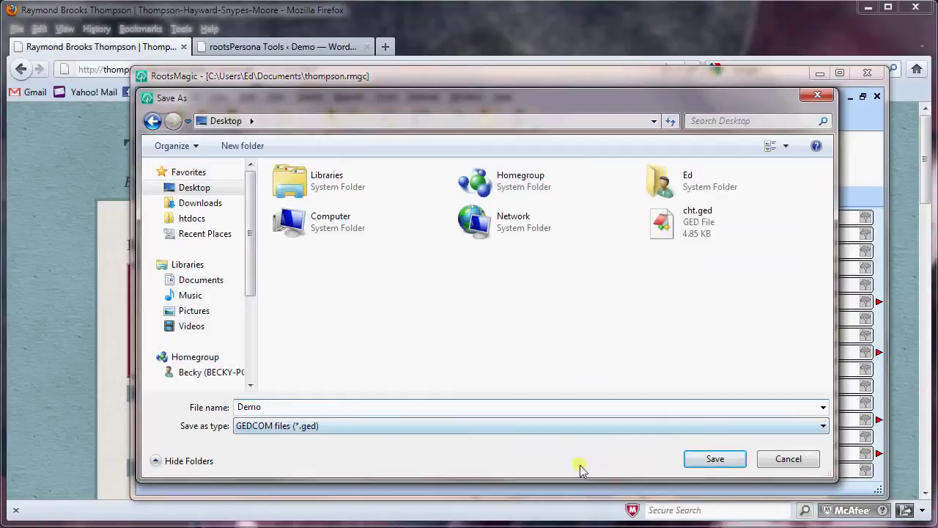
click(715, 460)
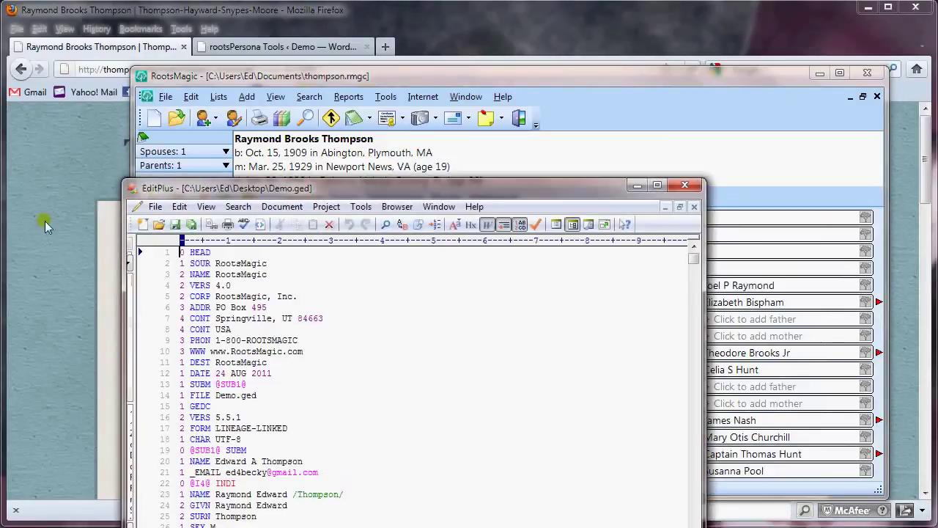
Inspect the opening records of Demo.ged in EditPlus, close the file and return to Firefox
drag(507, 192, 579, 96)
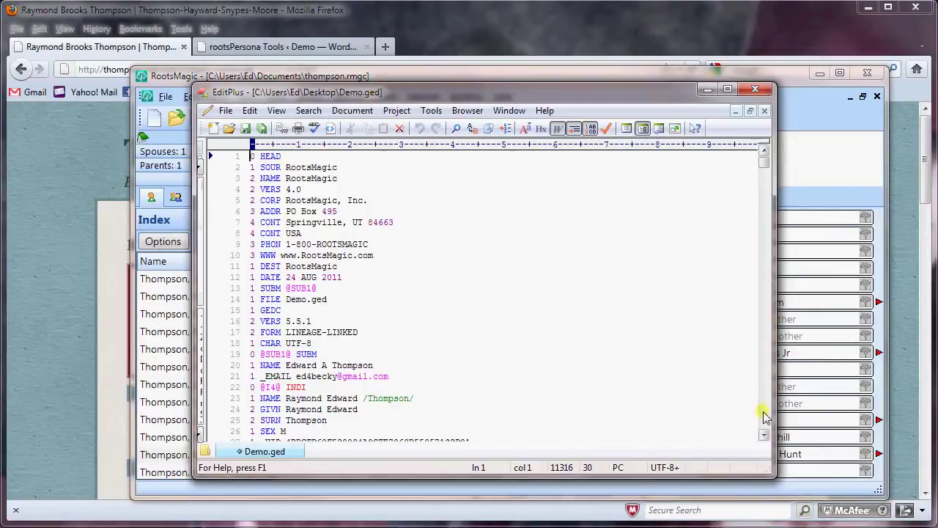
scroll(656, 372, down, 2)
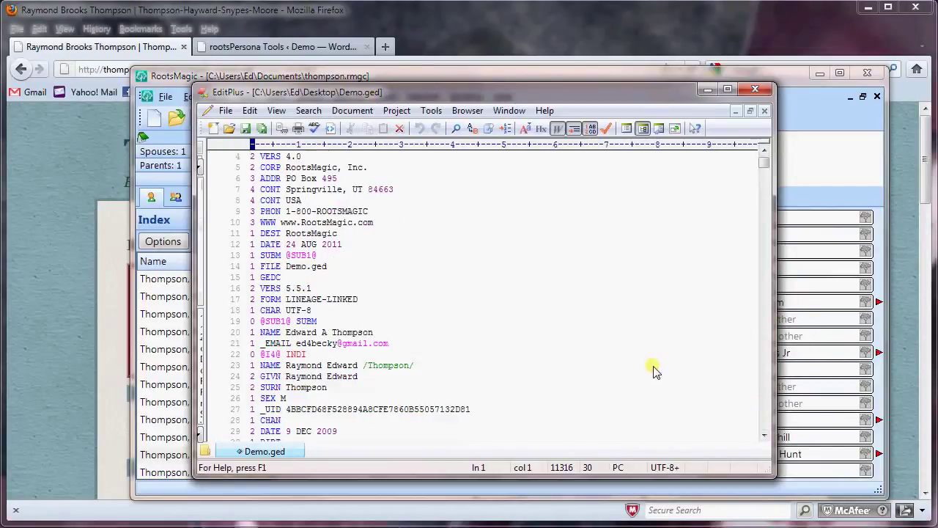
scroll(654, 370, up, 2)
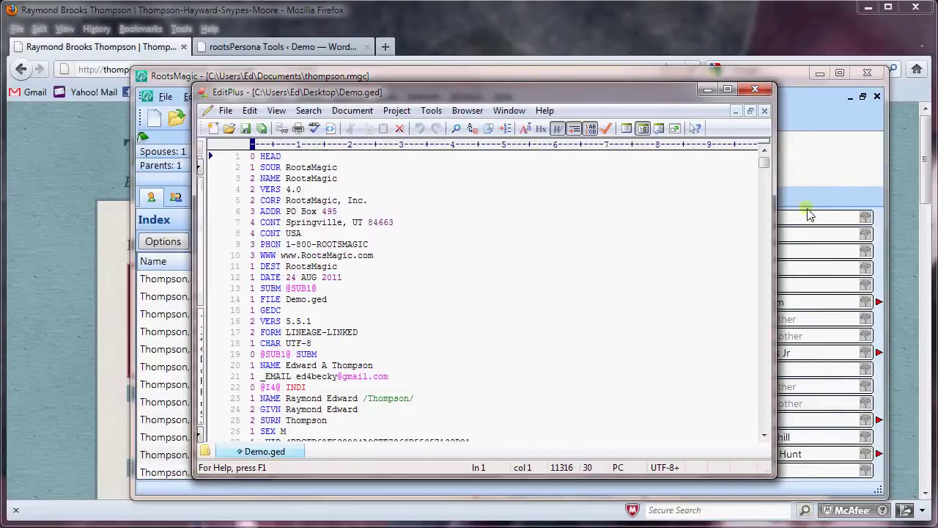
click(756, 90)
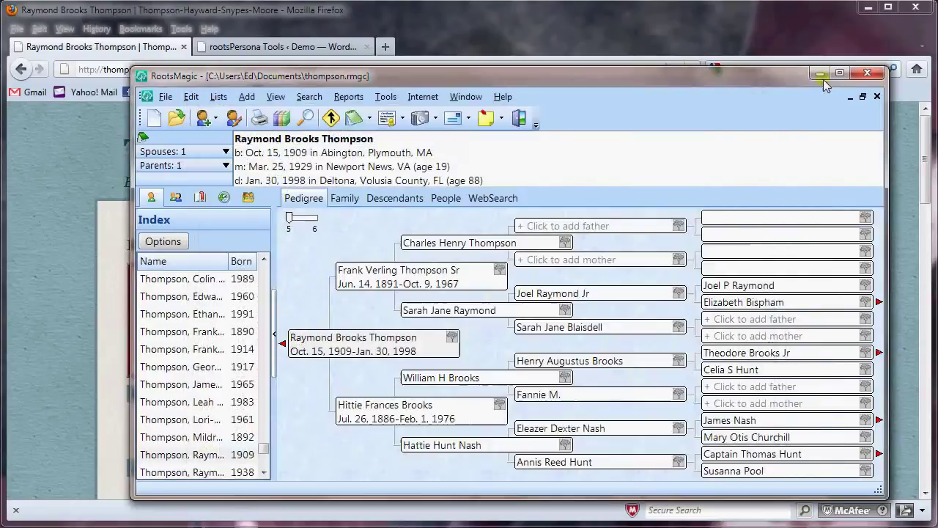
click(821, 72)
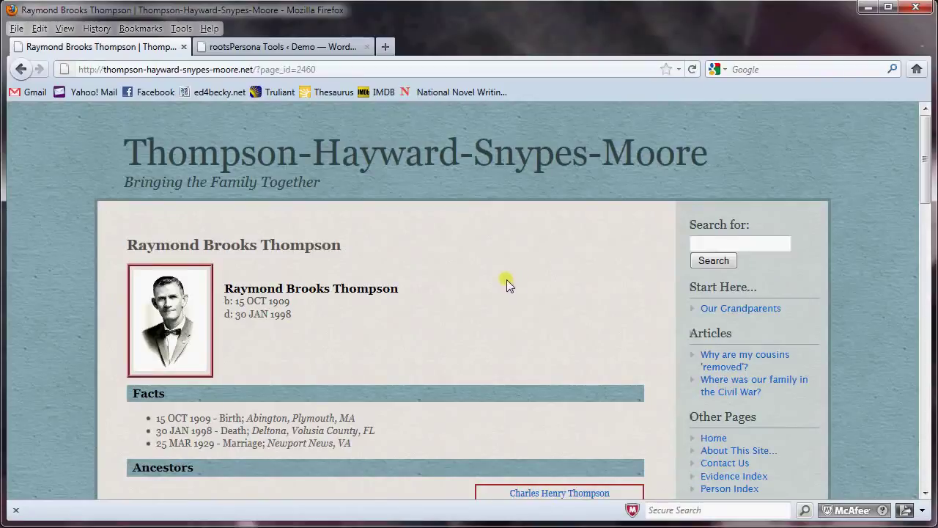
Visit the Demo WordPress site and check the table on its Person Index page
click(278, 50)
click(151, 113)
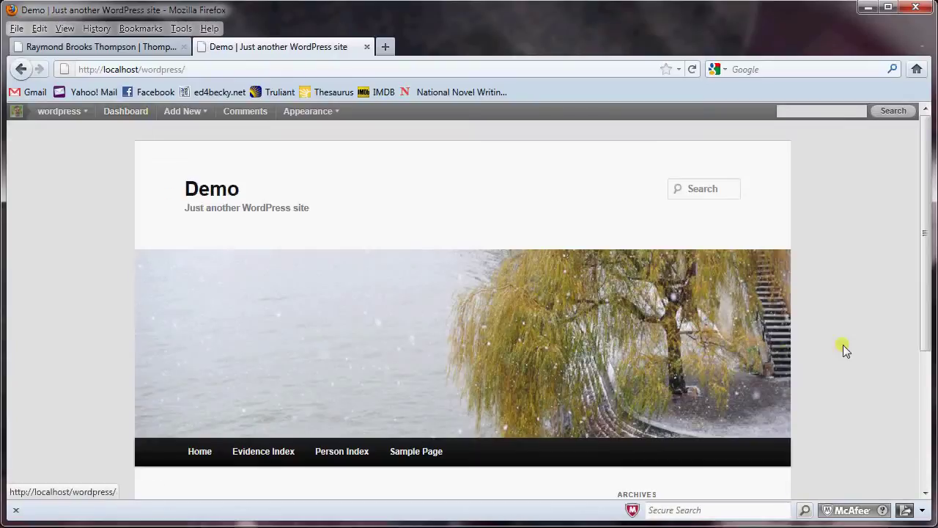
scroll(850, 344, down, 4)
click(358, 306)
scroll(650, 392, down, 4)
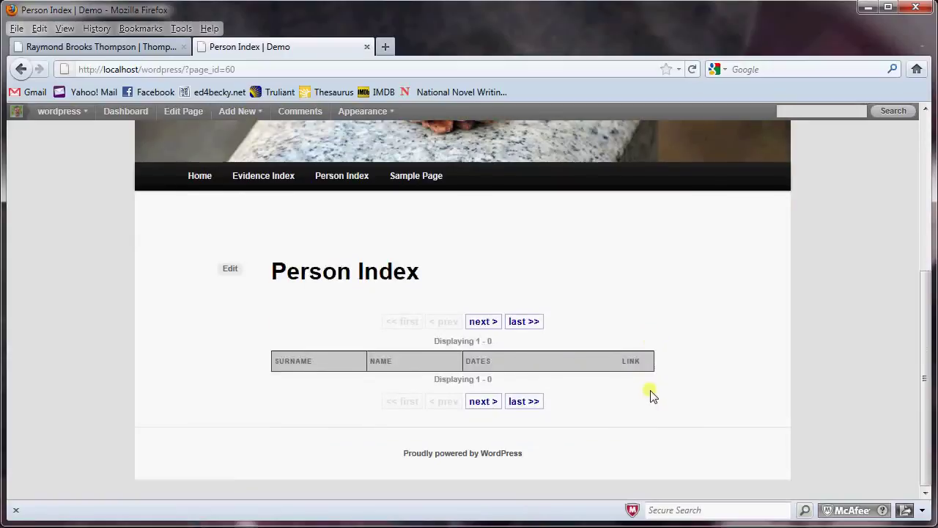
scroll(650, 394, up, 5)
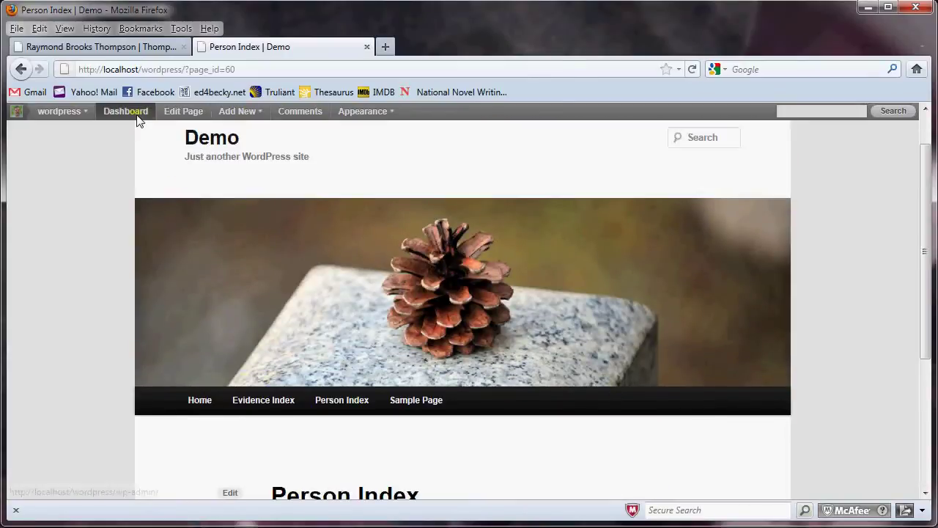
Open the rootsPersona GEDCOM upload page in the WordPress administration area
click(137, 116)
click(35, 329)
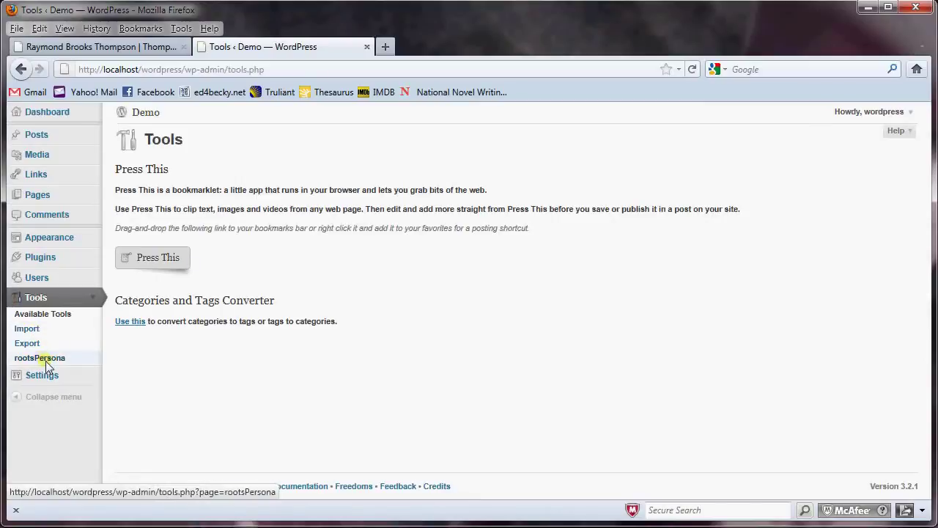
click(45, 359)
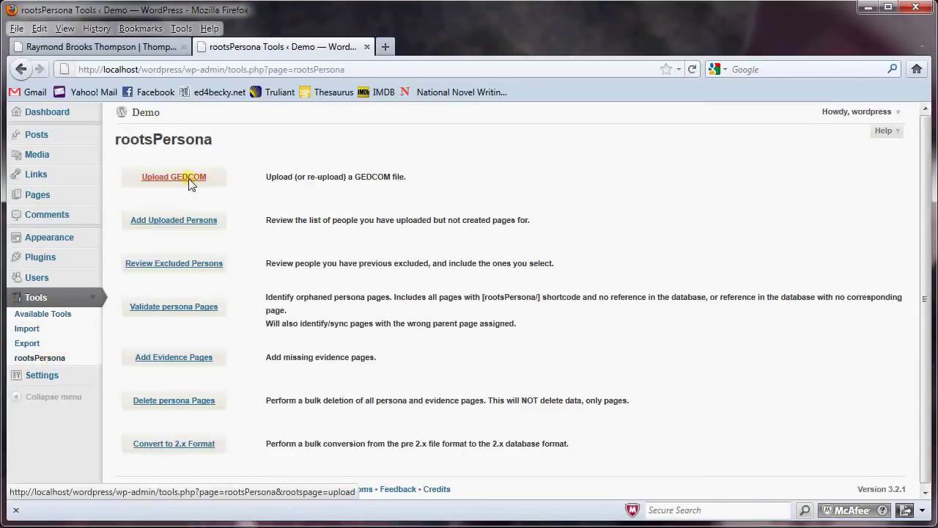
click(190, 181)
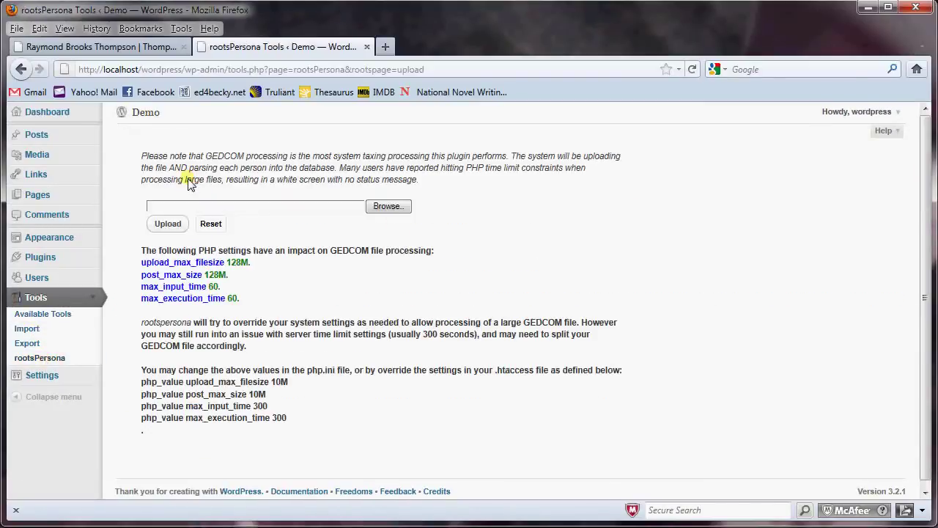
Choose Demo.ged from the Desktop and upload it to rootsPersona
click(388, 208)
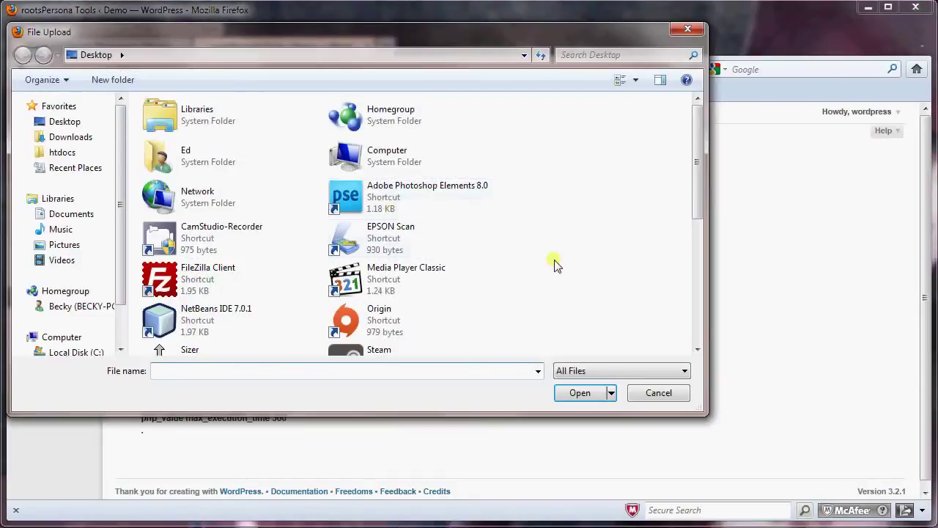
drag(698, 189, 698, 286)
double_click(192, 242)
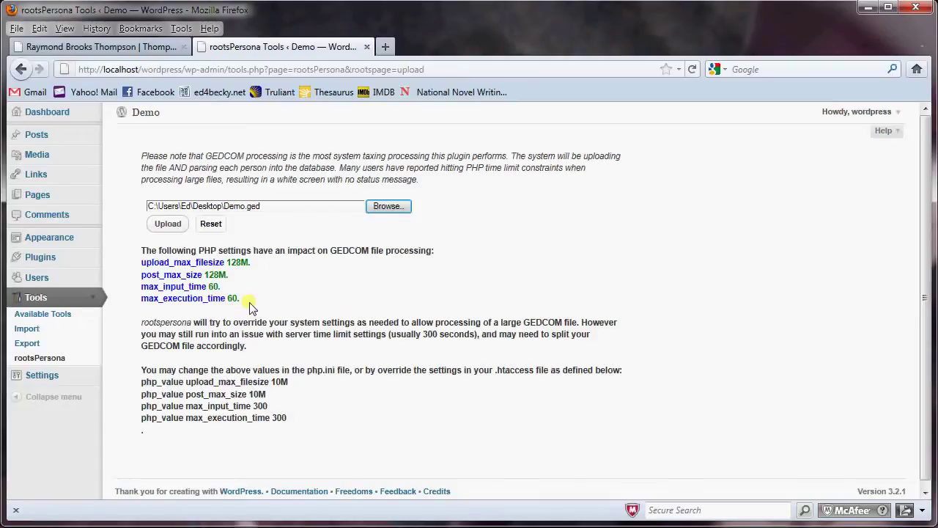
click(179, 228)
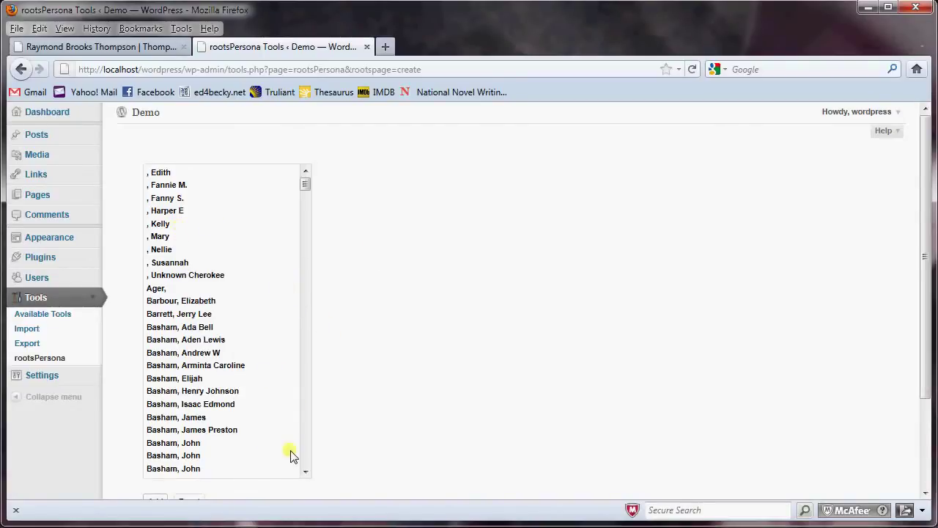
Select every person in the uploaded persons list, from the first entry to the last
drag(305, 187, 303, 476)
click(166, 177)
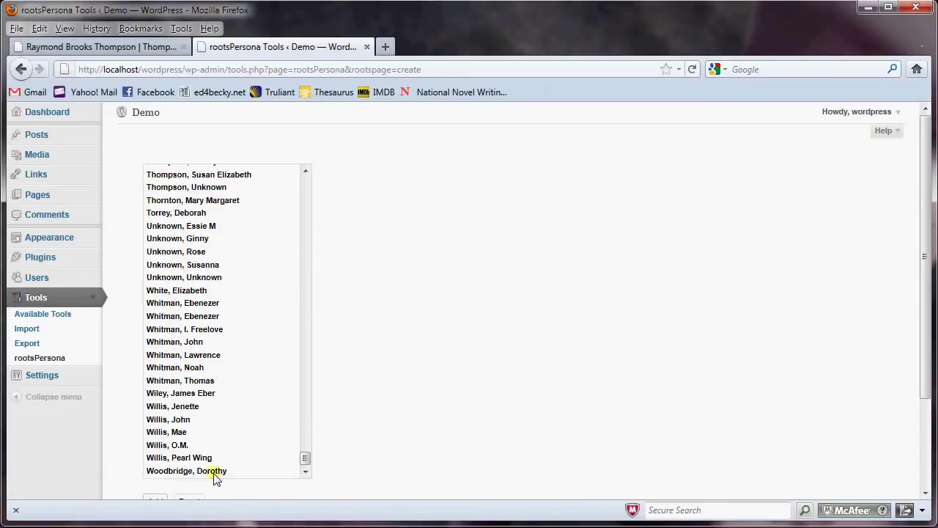
shift+click(212, 472)
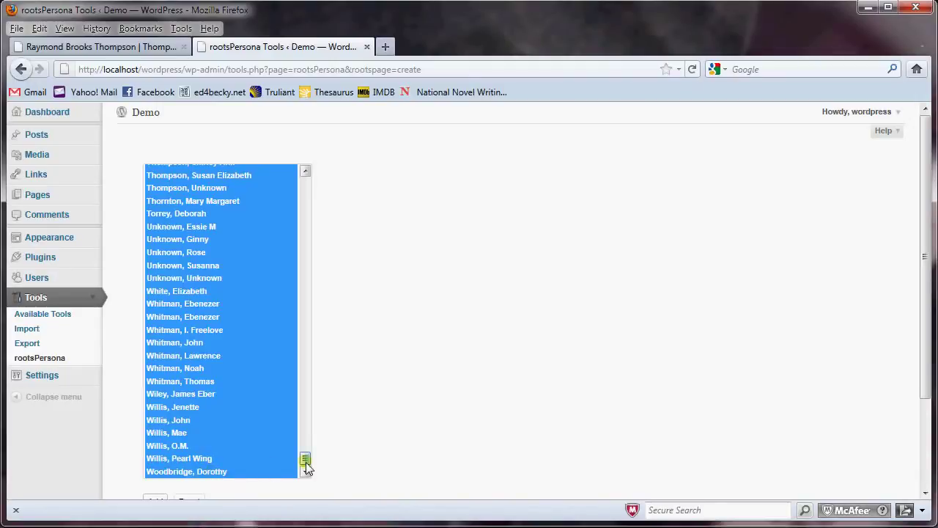
Replace the full selection in the uploaded persons list with only the person featured on the other browser tab's page
click(274, 432)
drag(305, 460, 306, 440)
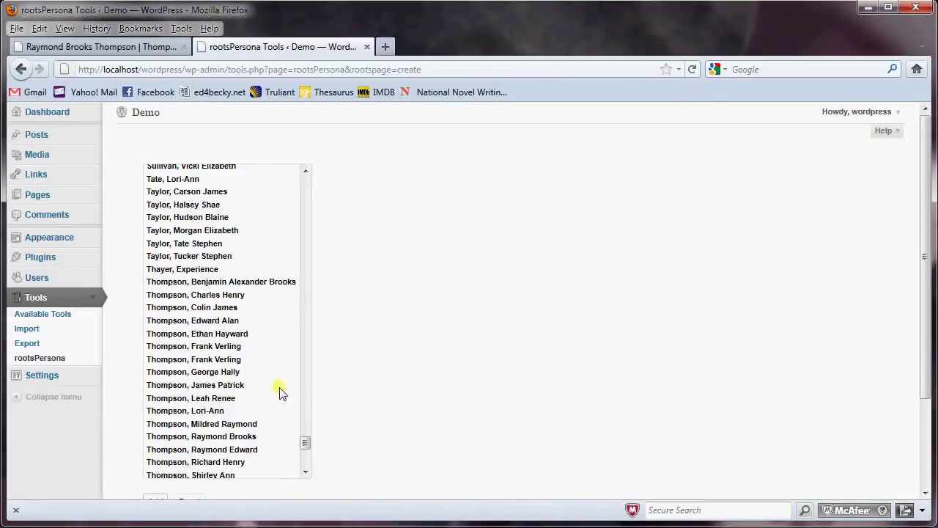
click(239, 437)
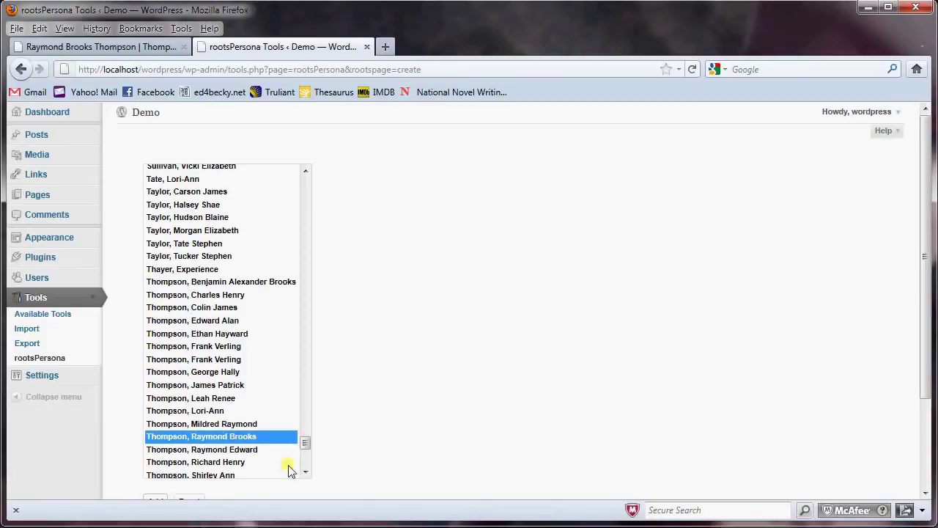
click(306, 471)
click(306, 471)
click(305, 471)
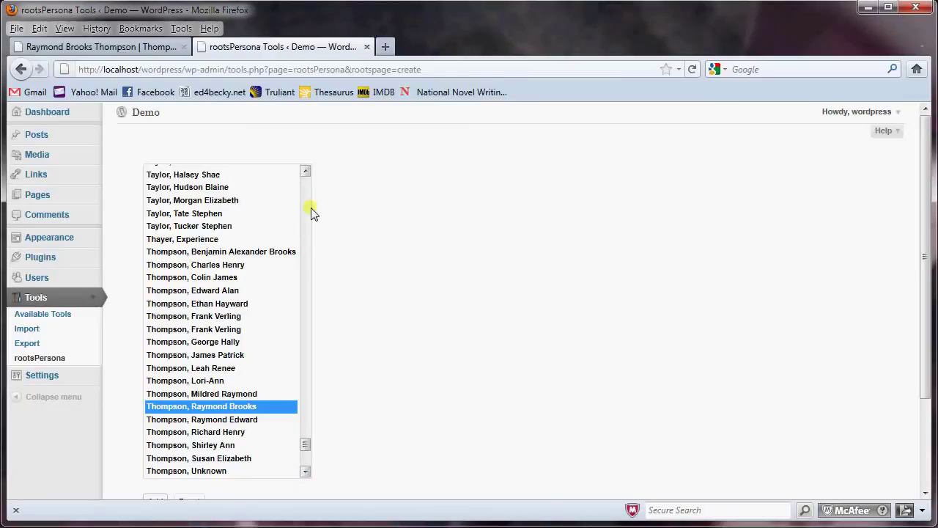
Add the wife of the selected person to the selection in the uploaded persons list
scroll(309, 212, up, 20)
scroll(309, 212, up, 20)
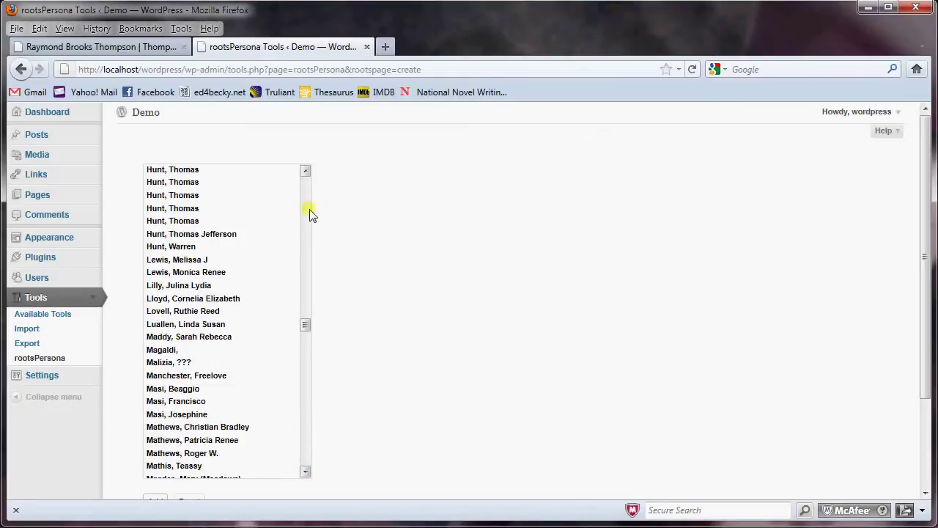
scroll(309, 212, up, 7)
scroll(308, 407, down, 3)
scroll(305, 407, down, 4)
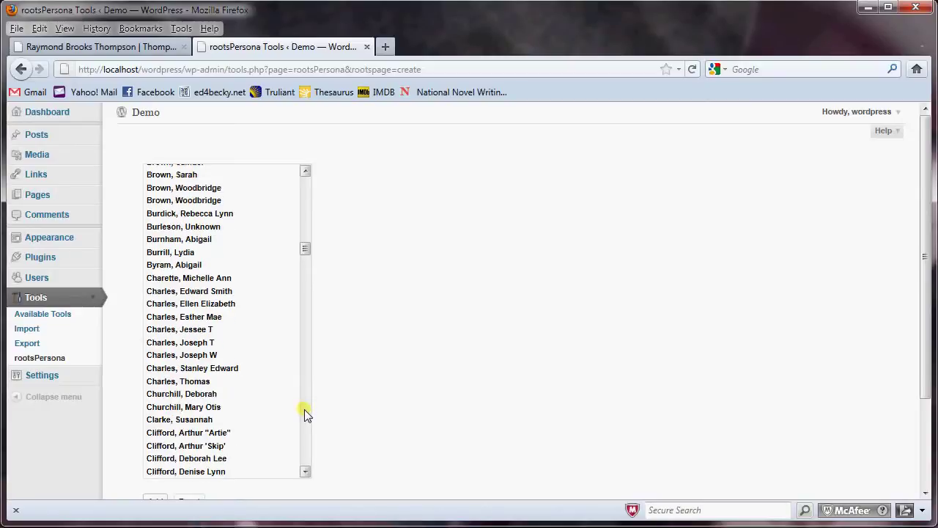
click(221, 304)
scroll(304, 252, down, 1)
drag(305, 253, 313, 276)
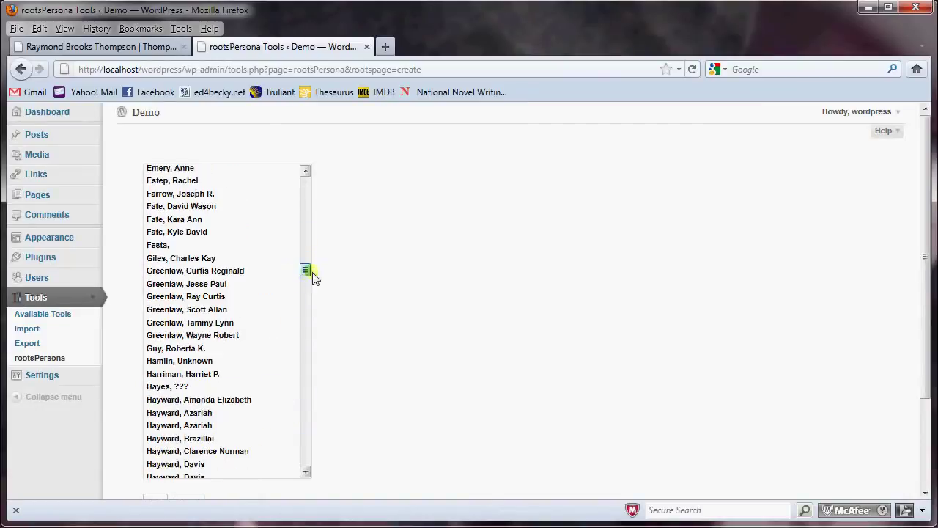
Add the two selected people to rootsPersona and check the page creation messages below the list
drag(924, 281, 913, 370)
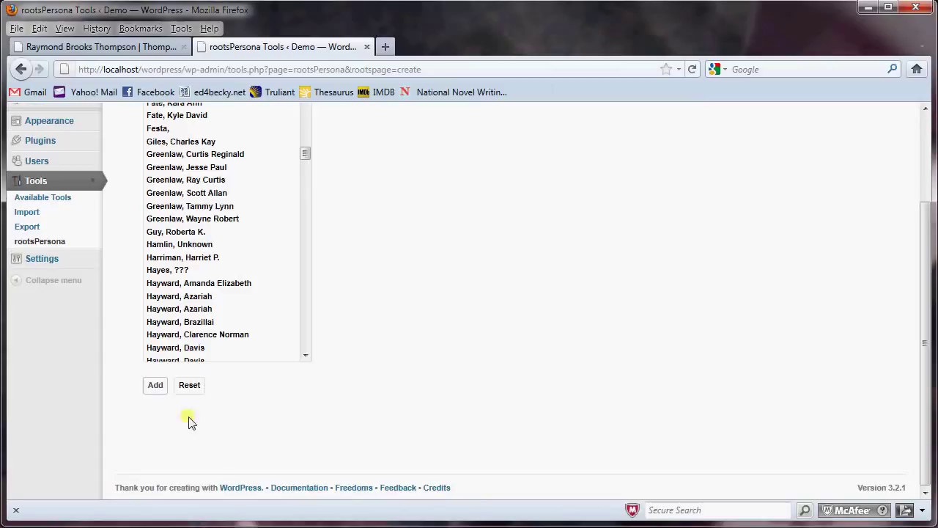
click(155, 387)
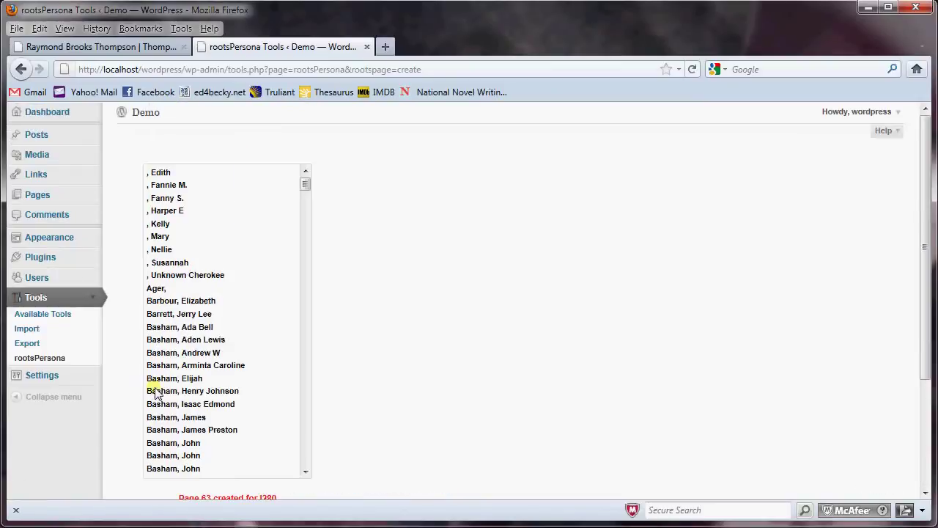
scroll(522, 378, down, 3)
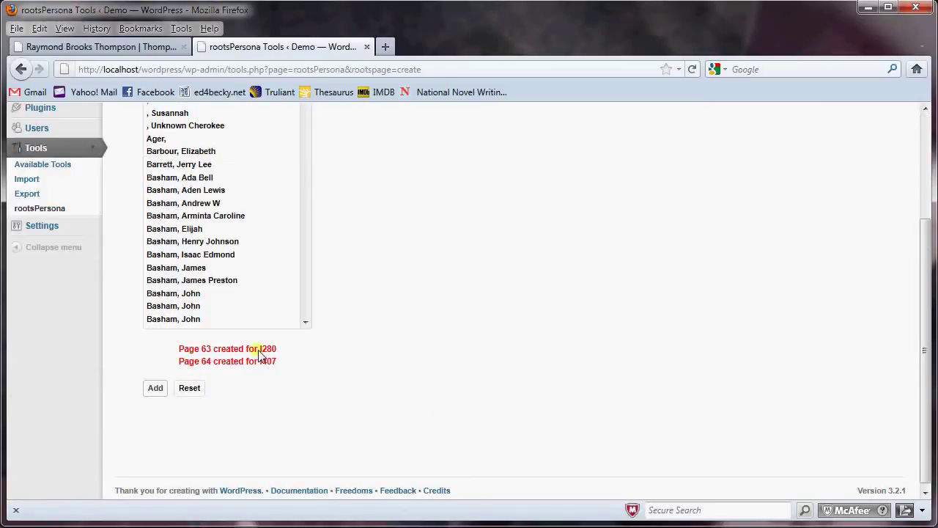
drag(277, 350, 255, 350)
scroll(503, 353, up, 3)
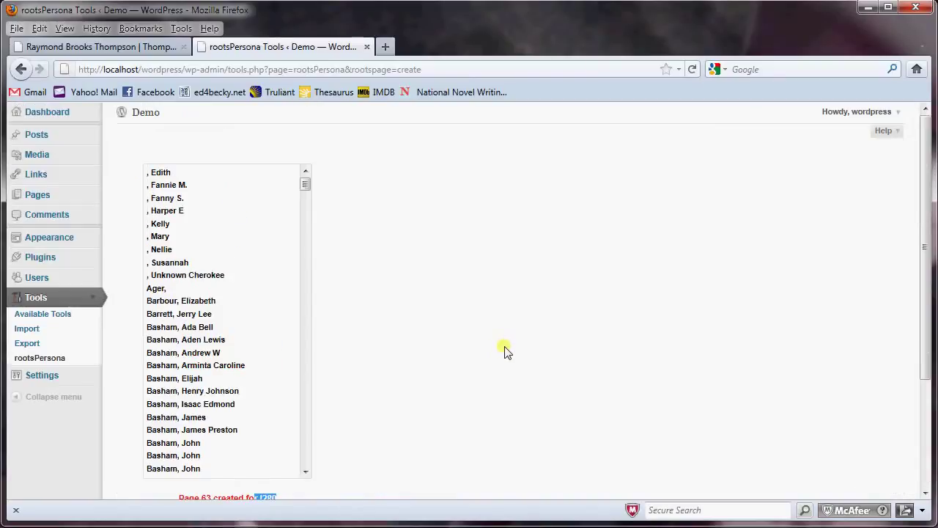
Visit the Demo site's Person Index page and check its table for the added people
click(151, 114)
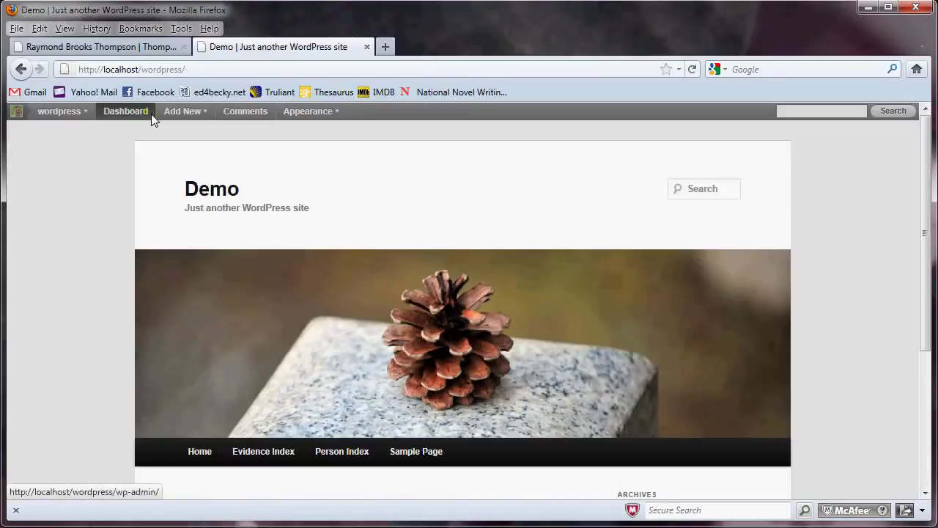
scroll(406, 240, down, 3)
click(349, 304)
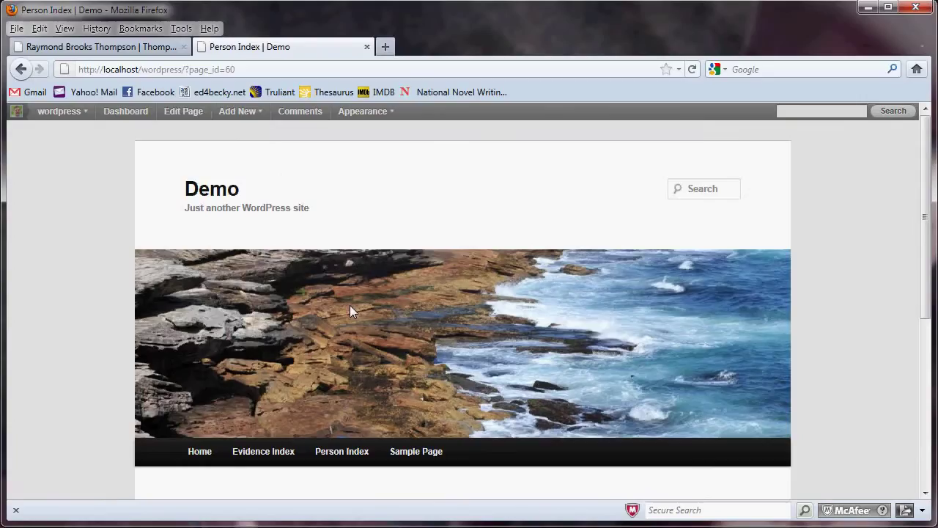
scroll(671, 320, down, 6)
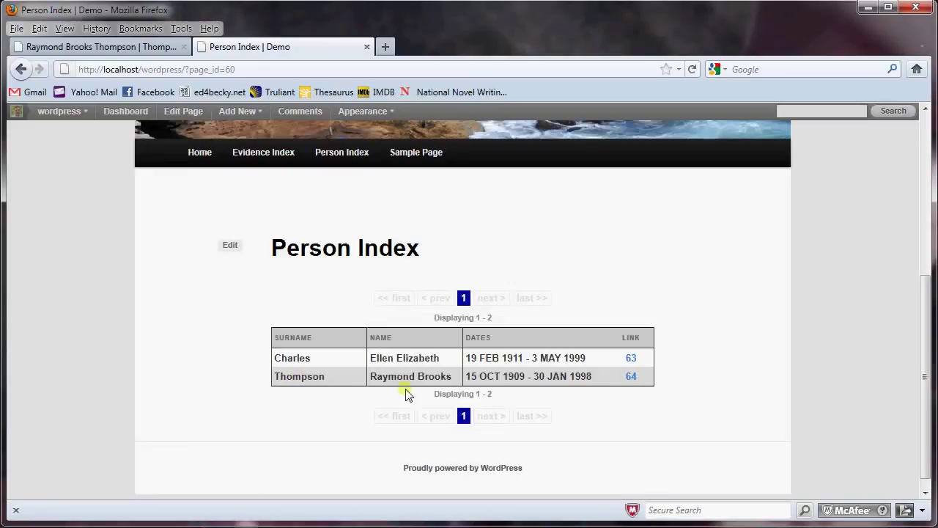
Open persona page 64 from the Person Index and review its Biography, Facts and Ancestors sections
click(631, 377)
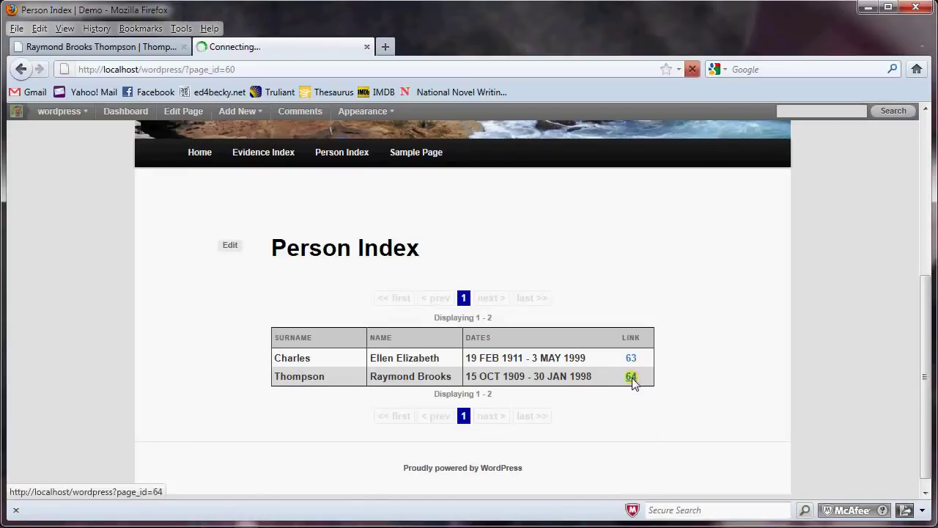
scroll(841, 385, down, 8)
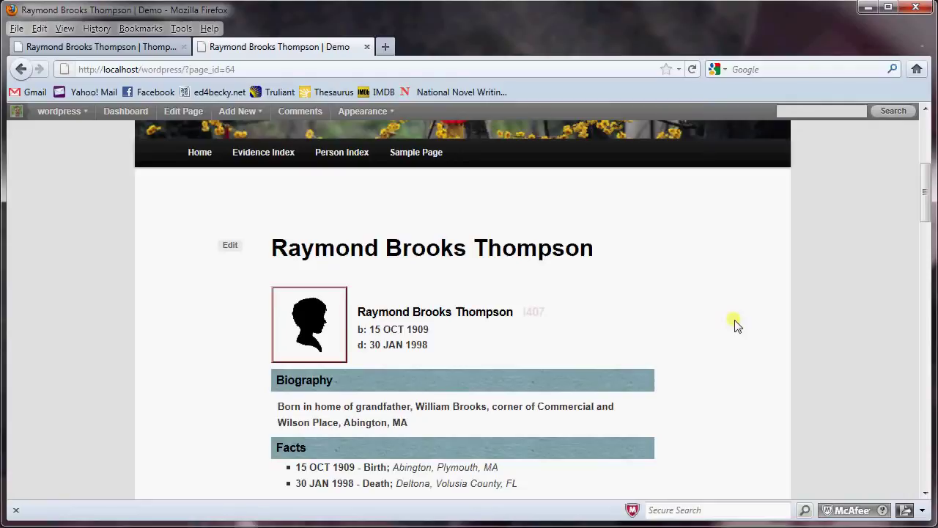
scroll(762, 318, down, 2)
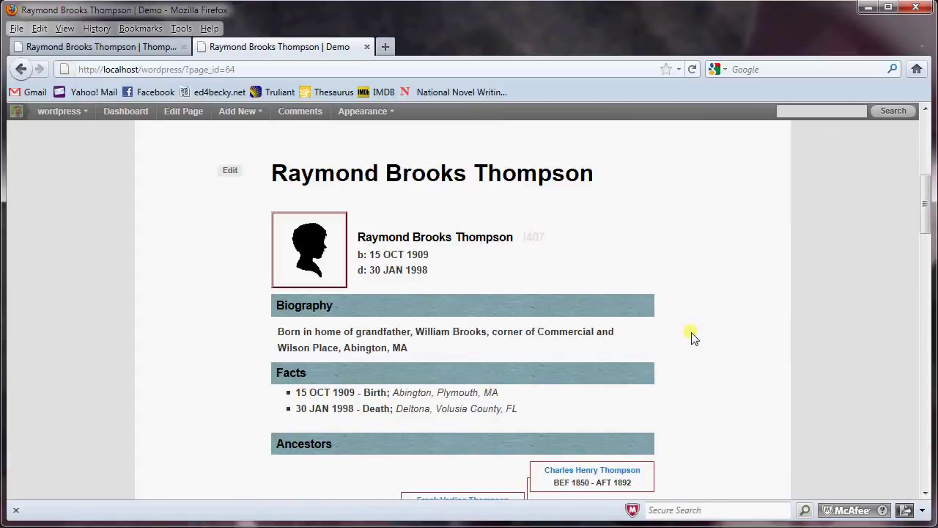
scroll(754, 324, down, 2)
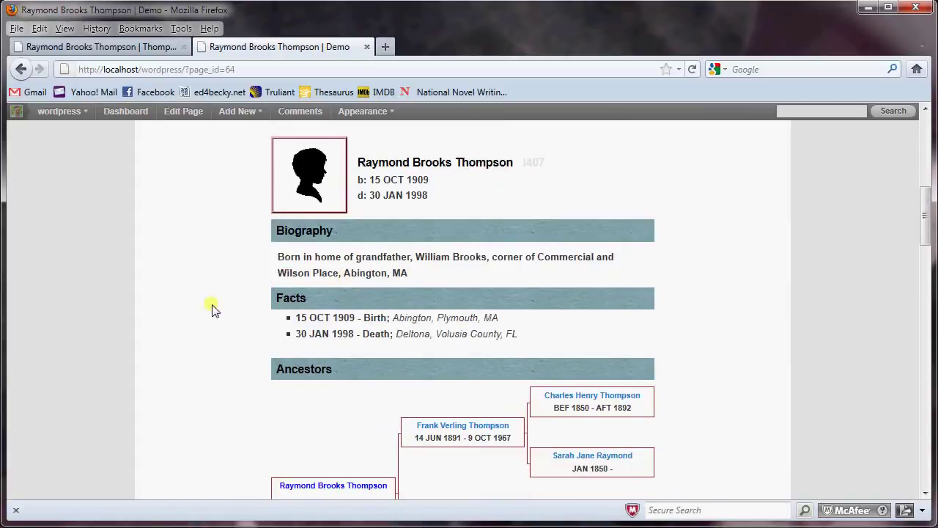
scroll(856, 280, down, 4)
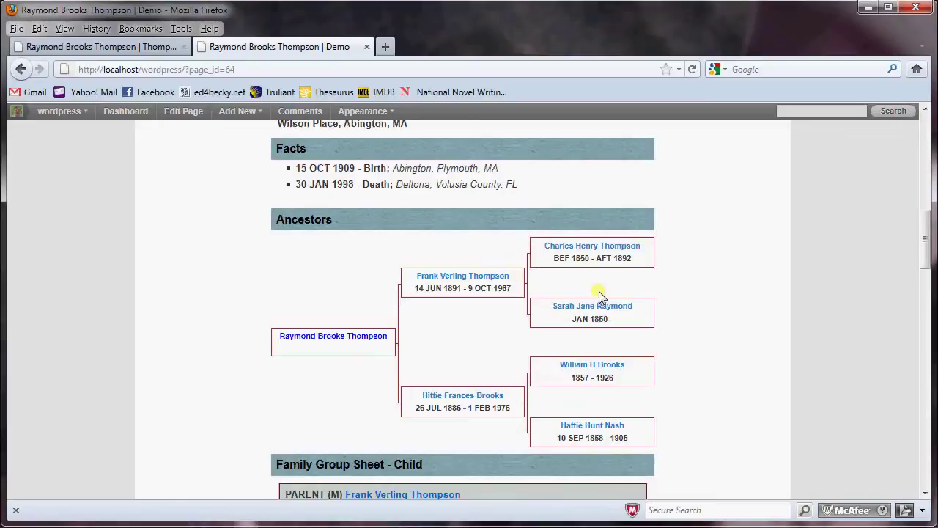
Try the paternal grandfather's link in the Ancestors chart, then view the chart on the page that loads
click(588, 249)
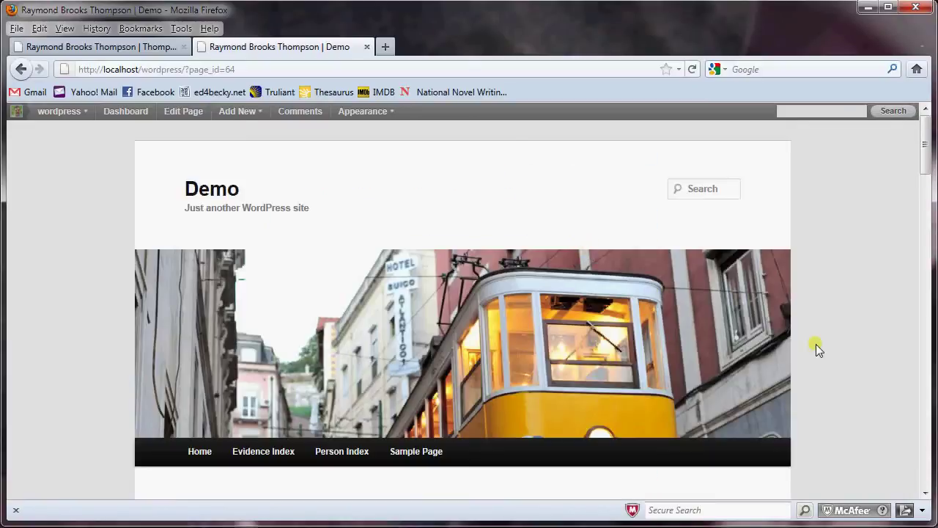
scroll(814, 343, down, 5)
scroll(811, 341, down, 3)
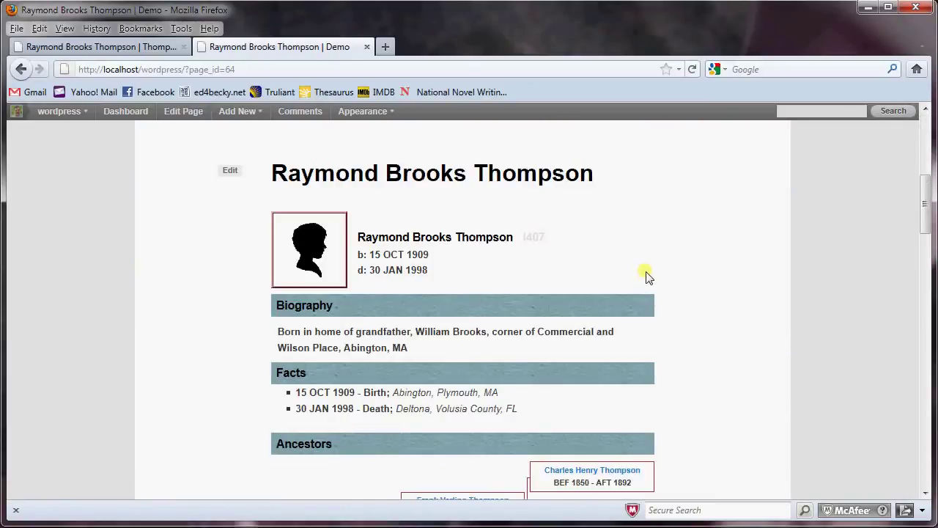
scroll(733, 272, down, 2)
scroll(638, 400, down, 3)
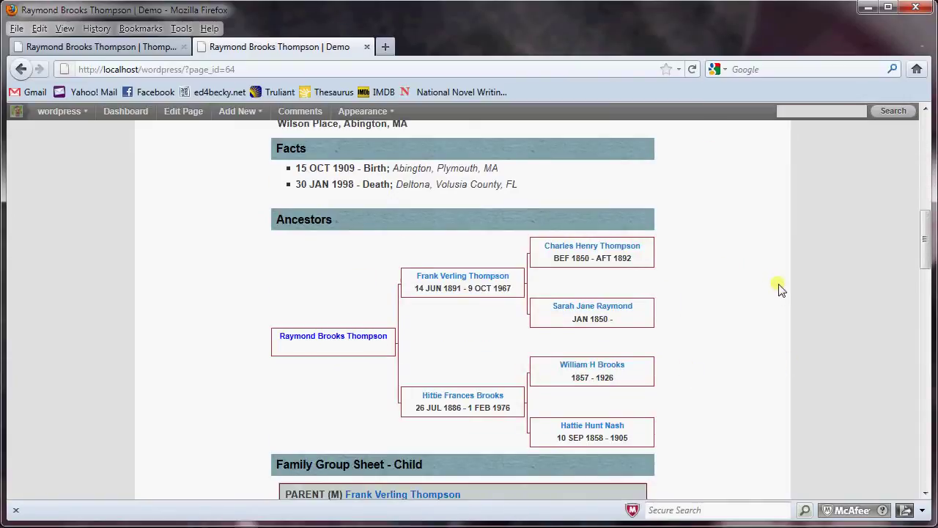
Examine the Family Group Sheet - Child and Family Group Sheet - Spouse sections of the husband's persona page
scroll(780, 287, down, 3)
scroll(682, 346, down, 2)
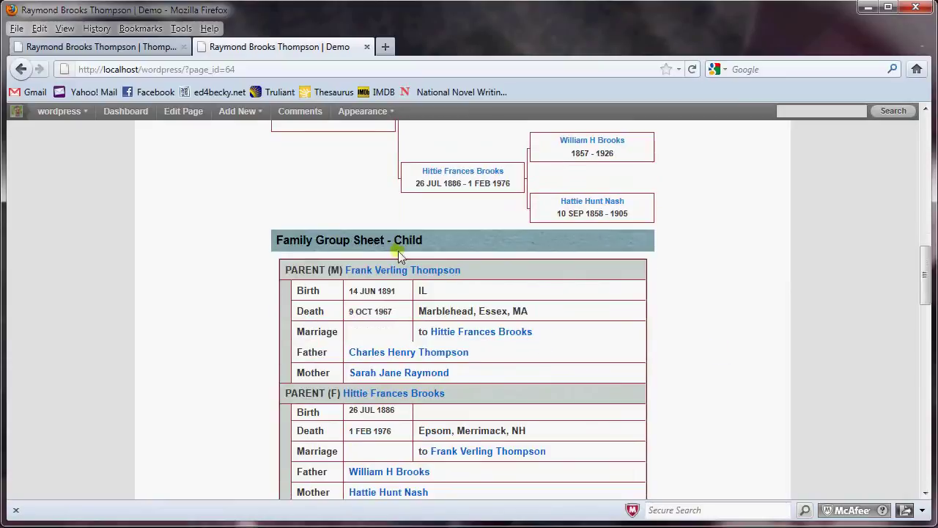
scroll(793, 350, down, 2)
scroll(755, 362, down, 4)
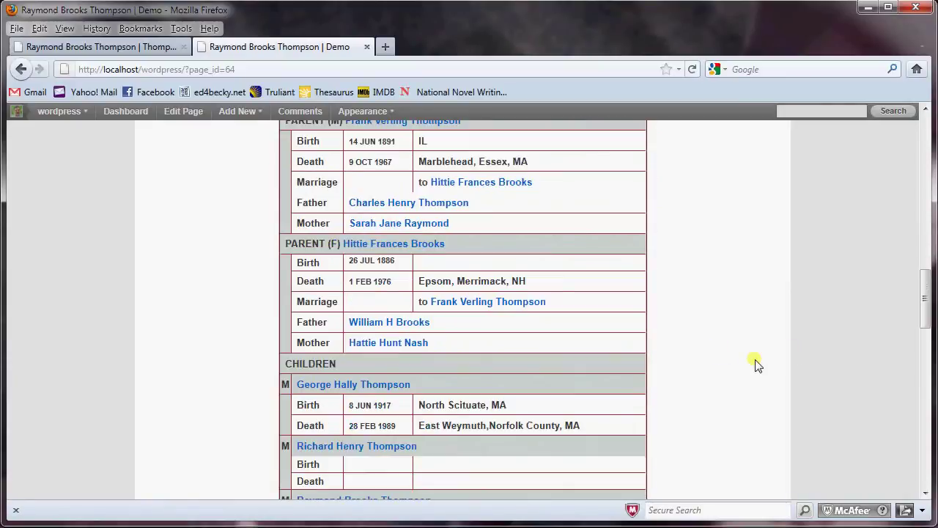
scroll(756, 362, down, 2)
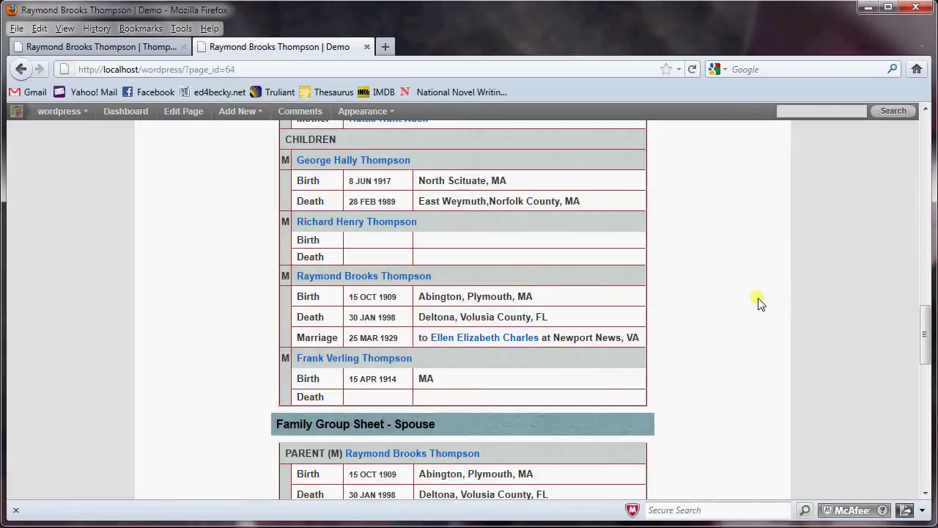
scroll(759, 302, down, 4)
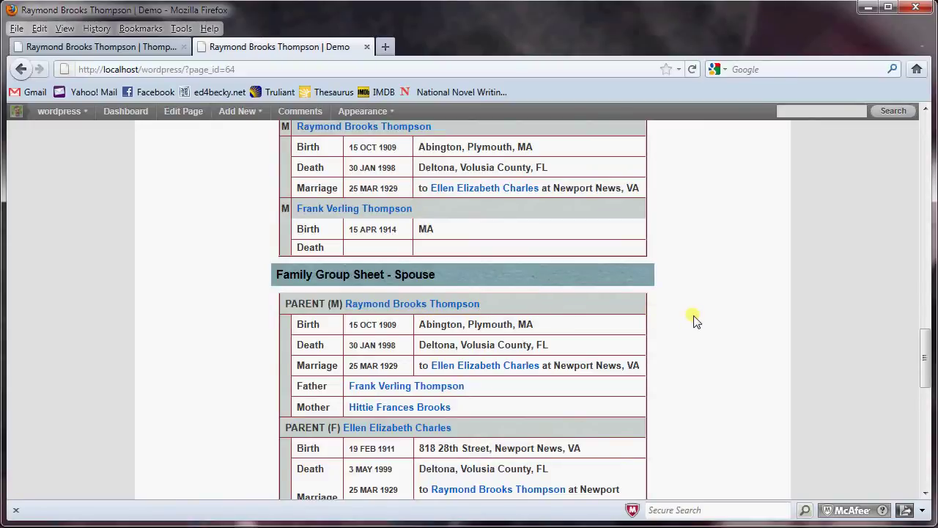
scroll(694, 320, down, 4)
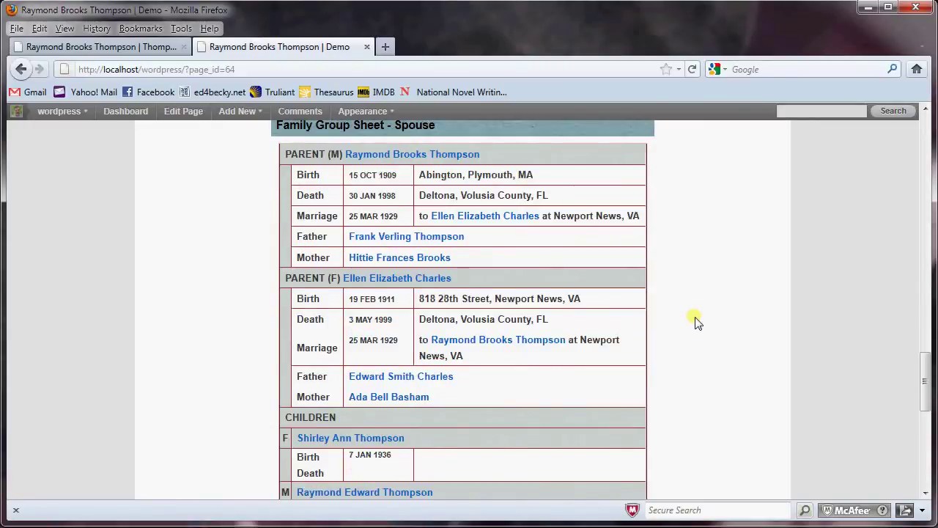
scroll(695, 319, up, 2)
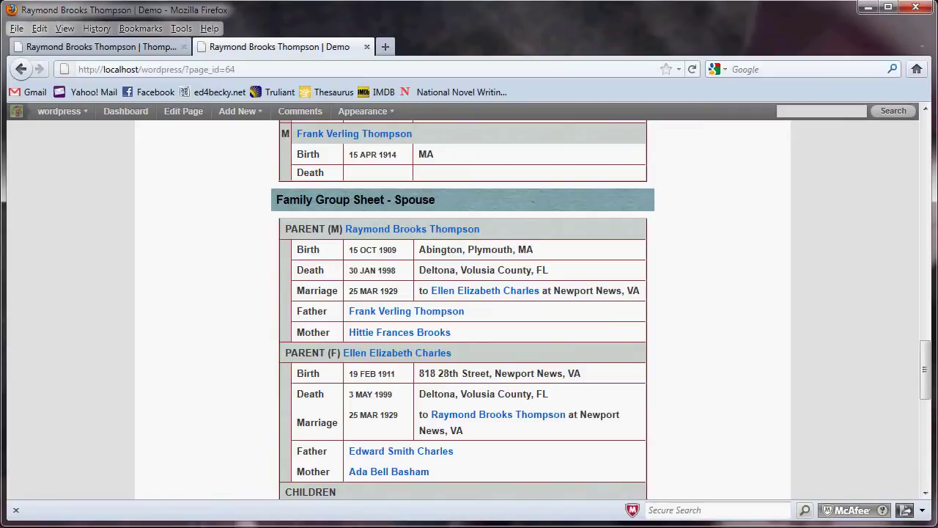
Open the wife's persona page from the marriage entry among the children in Family Group Sheet - Child
drag(927, 375, 926, 150)
scroll(842, 358, down, 4)
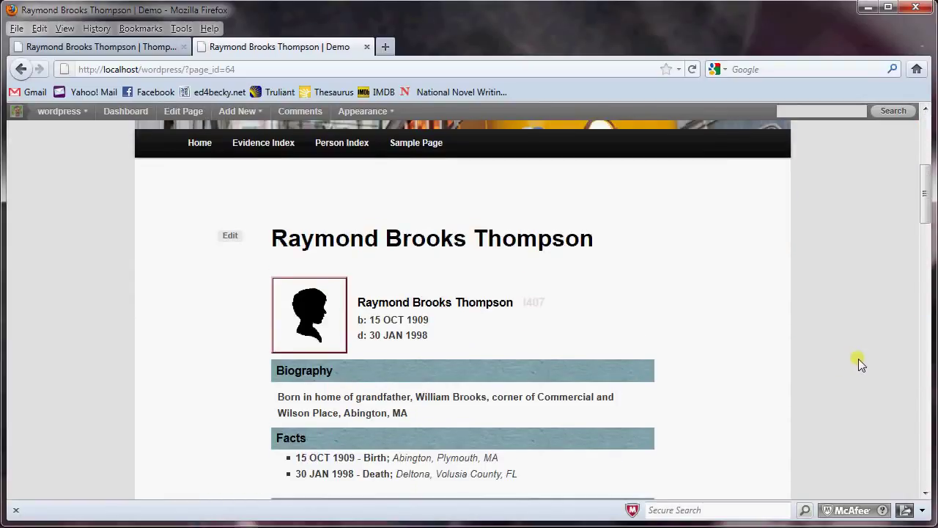
scroll(858, 359, down, 3)
scroll(865, 369, down, 6)
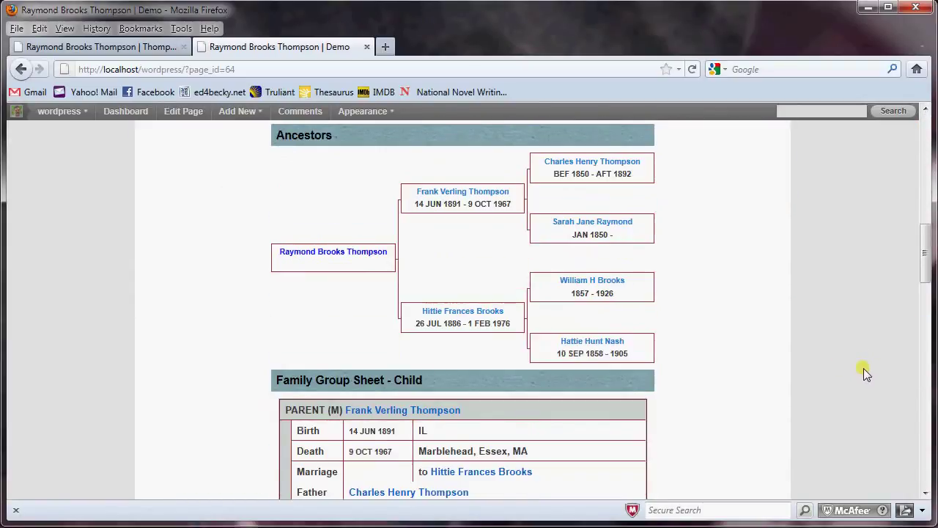
scroll(864, 367, down, 3)
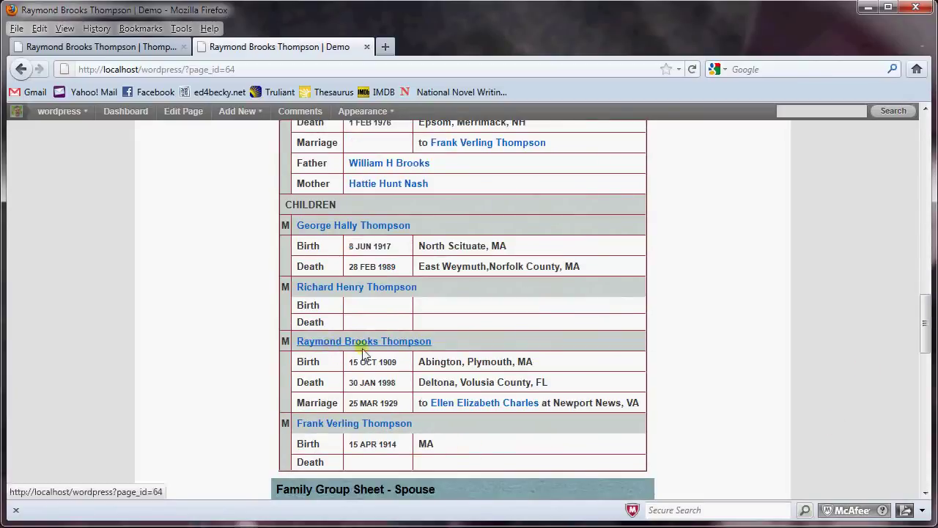
click(464, 405)
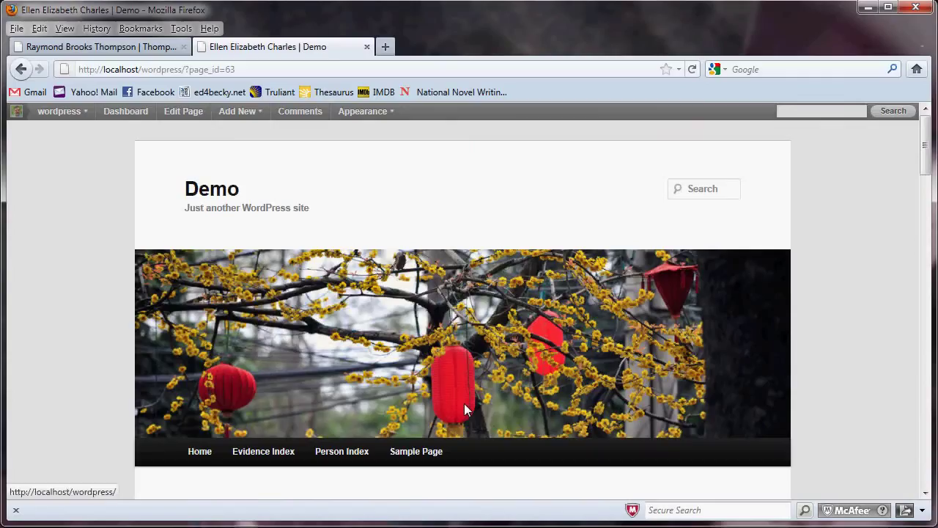
Review the wife's persona page from its Facts and Ancestors through the family group sheets to the Evidence section
scroll(867, 408, down, 5)
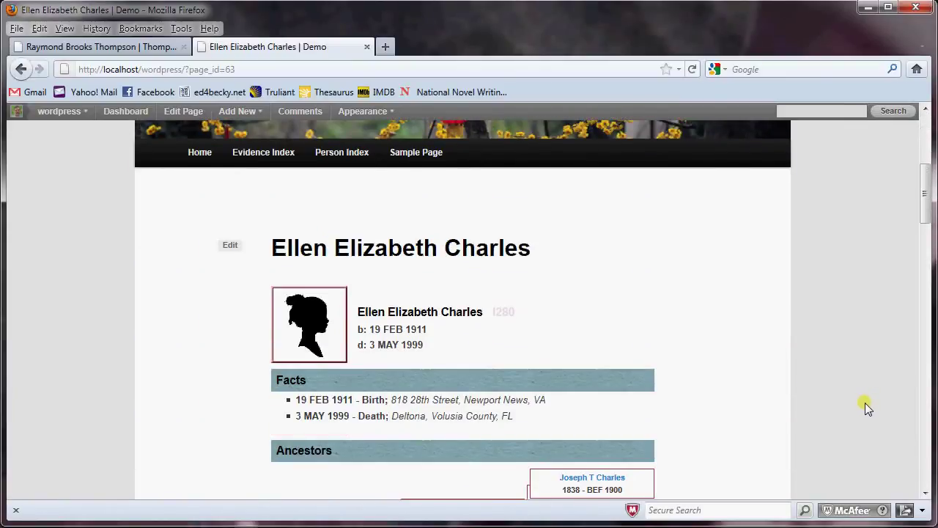
scroll(863, 412, down, 1)
scroll(863, 411, down, 5)
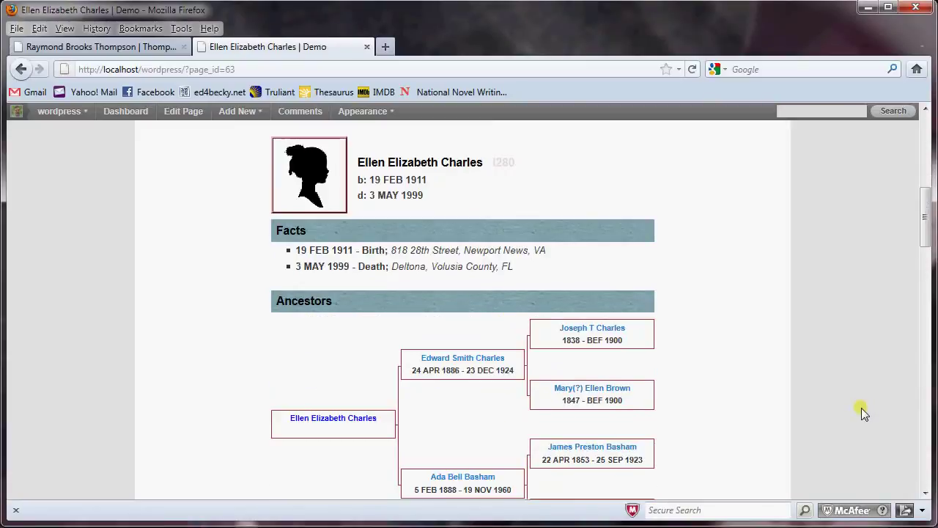
scroll(844, 405, down, 11)
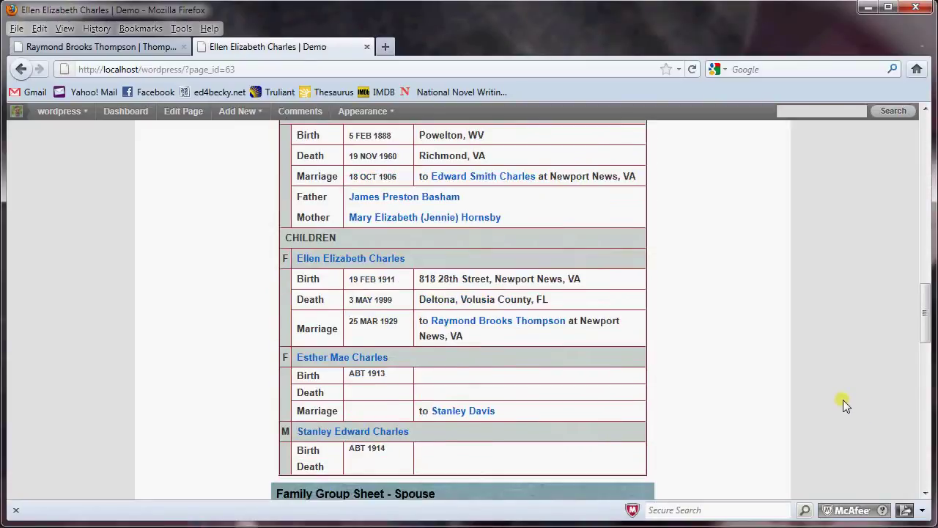
scroll(837, 403, down, 1)
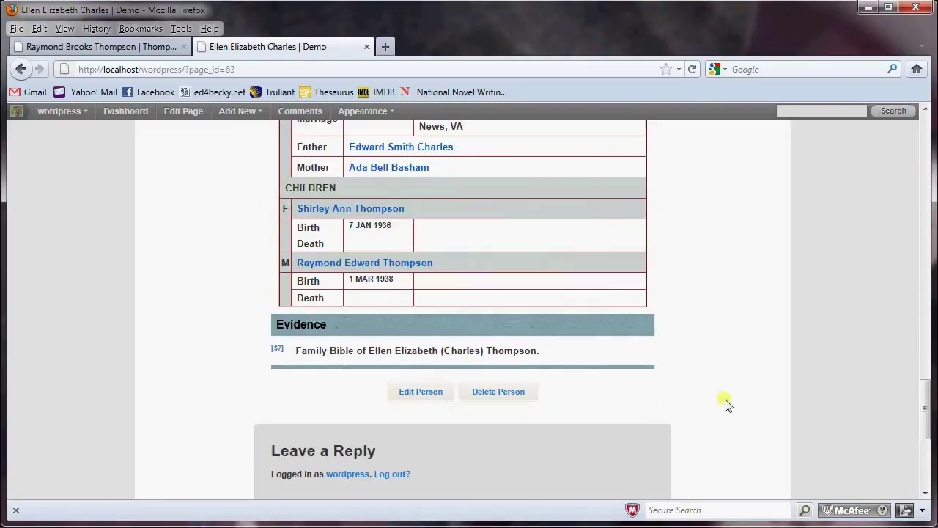
Try the Family Bible source link in the Evidence section of the wife's persona page, then dismiss the dialog
click(277, 350)
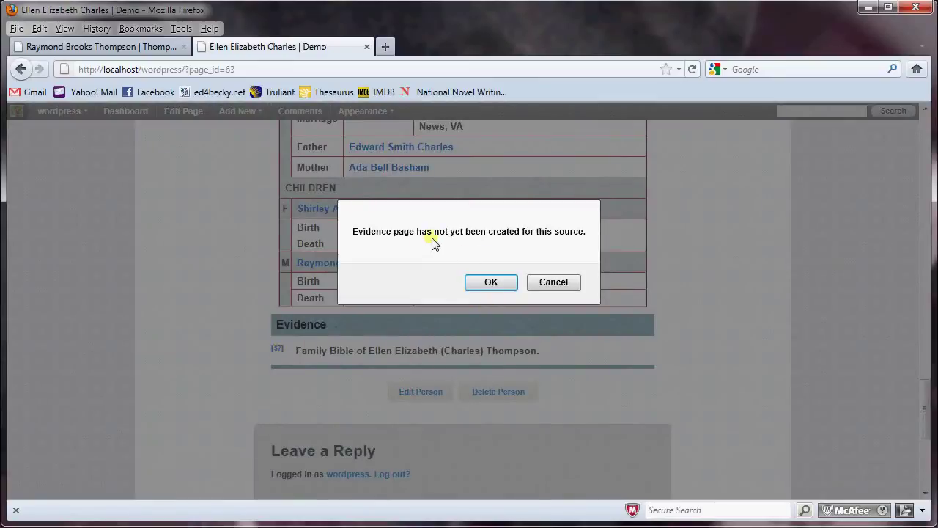
click(490, 282)
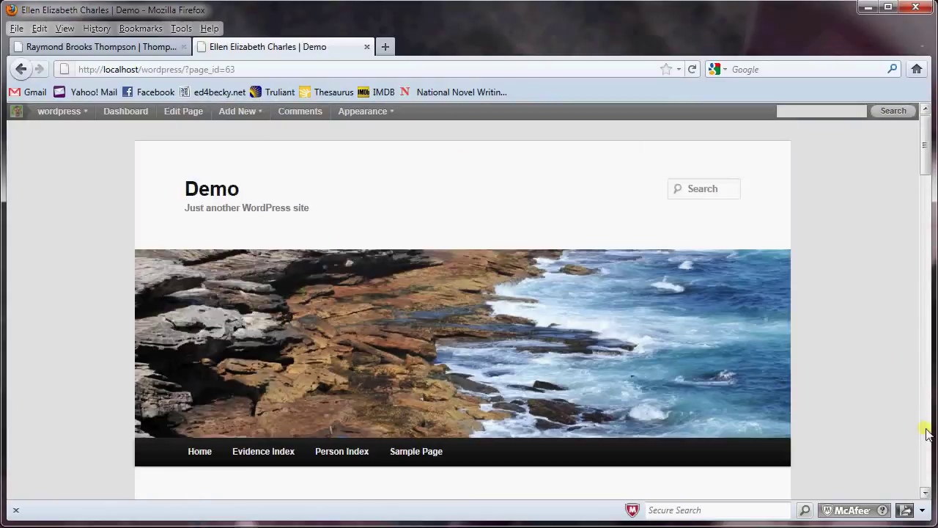
scroll(217, 330, down, 2)
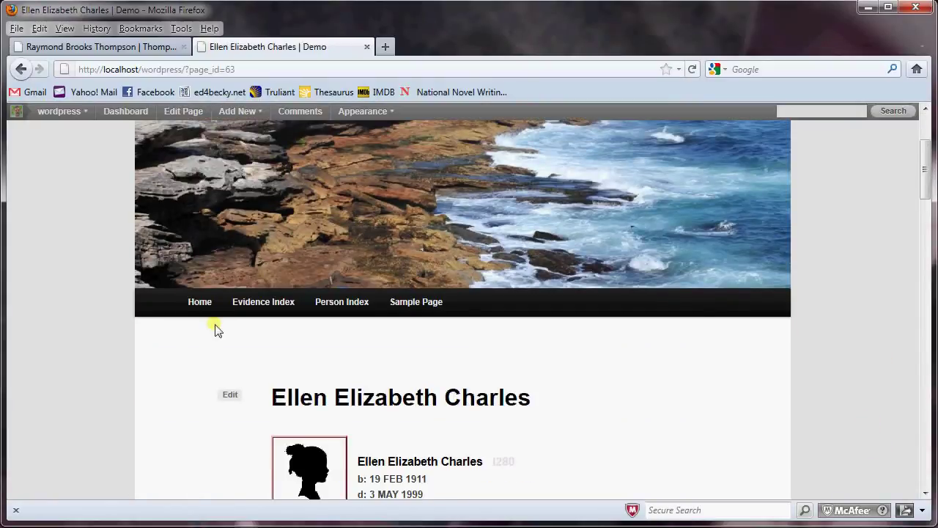
Add the missing evidence pages with the rootsPersona tools in the WordPress dashboard
click(134, 115)
click(33, 327)
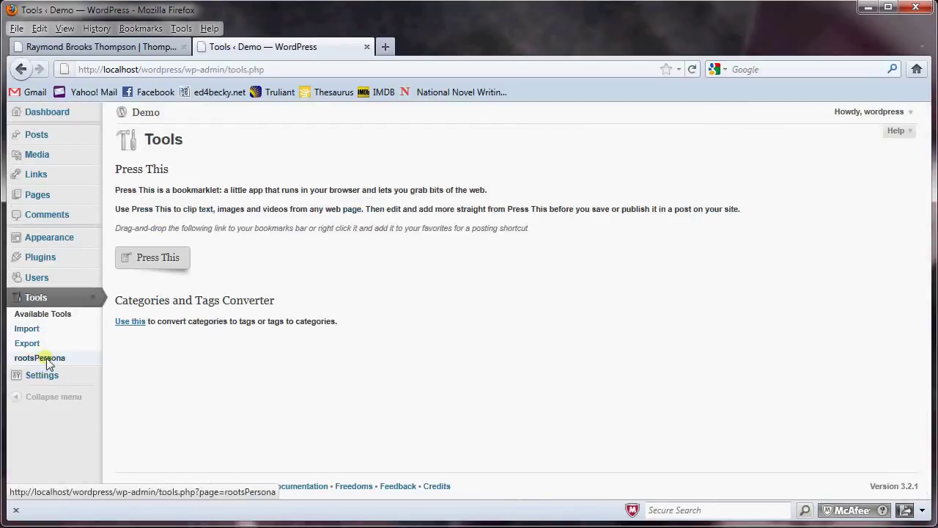
click(46, 360)
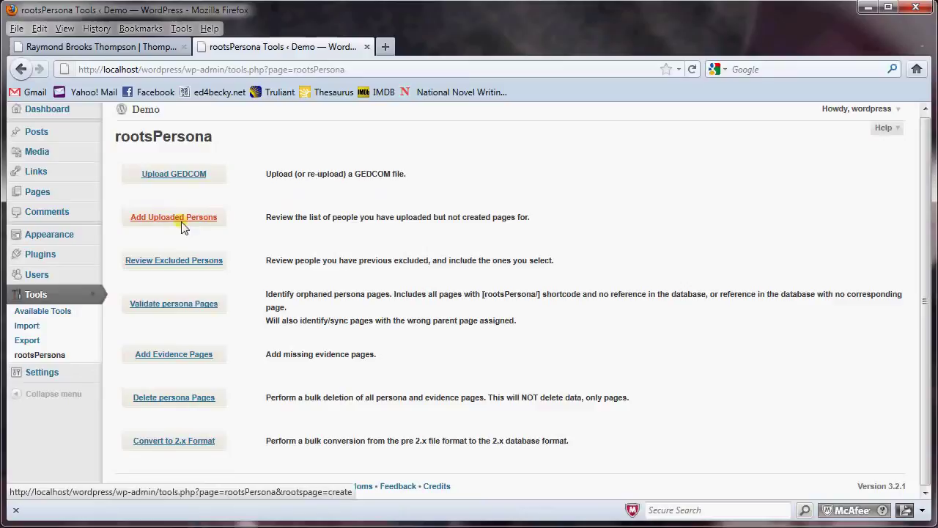
click(183, 357)
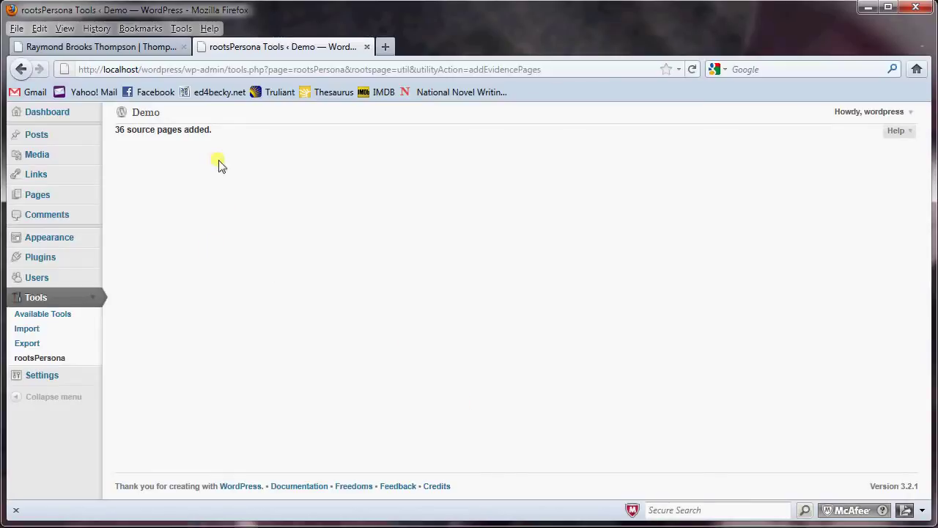
drag(217, 132, 108, 136)
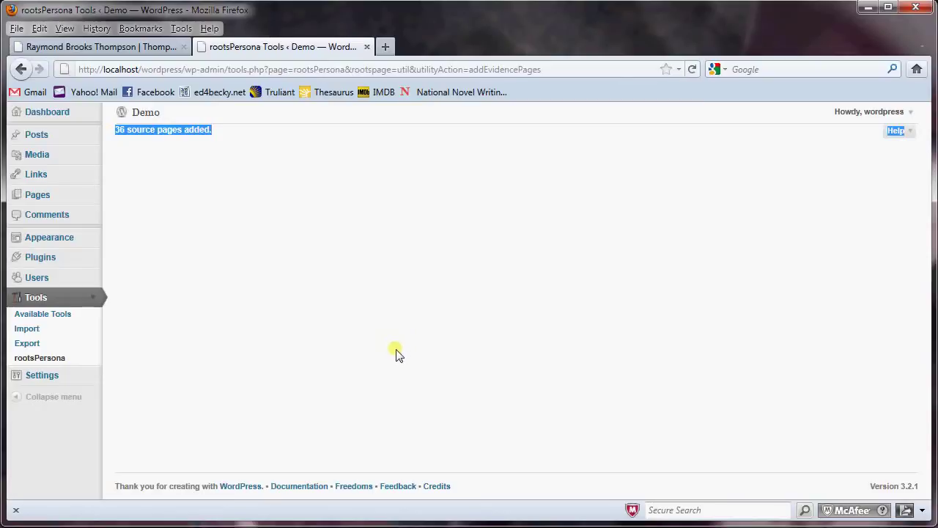
Open the Evidence Index from the Demo site and review the source lists on pages 1 and 2
click(145, 112)
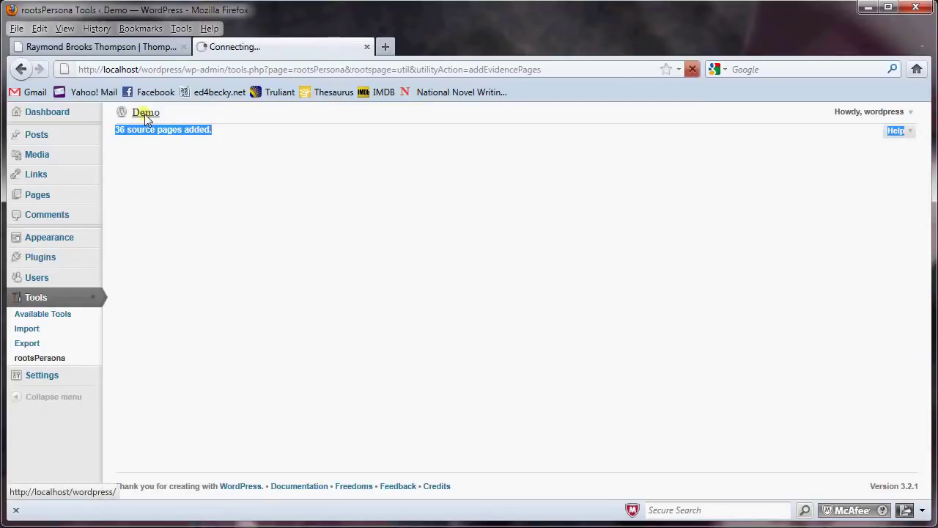
scroll(645, 285, down, 3)
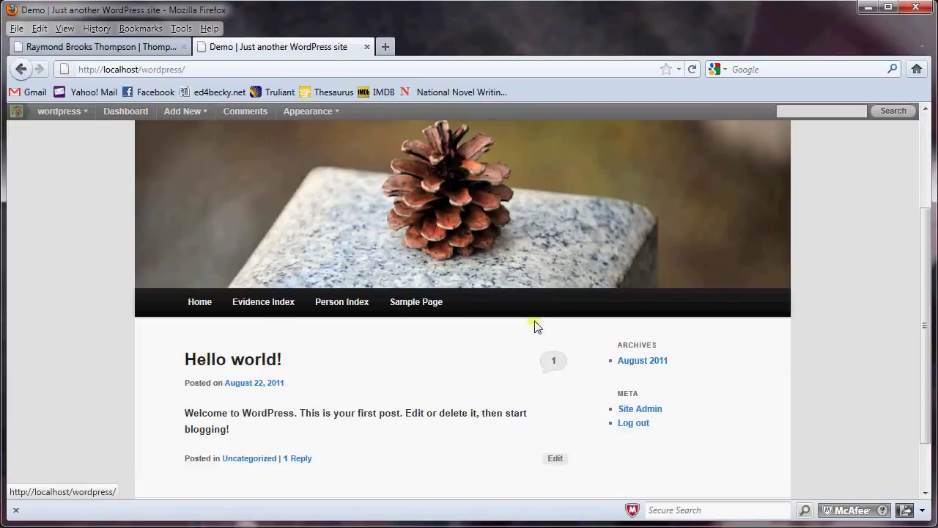
click(265, 308)
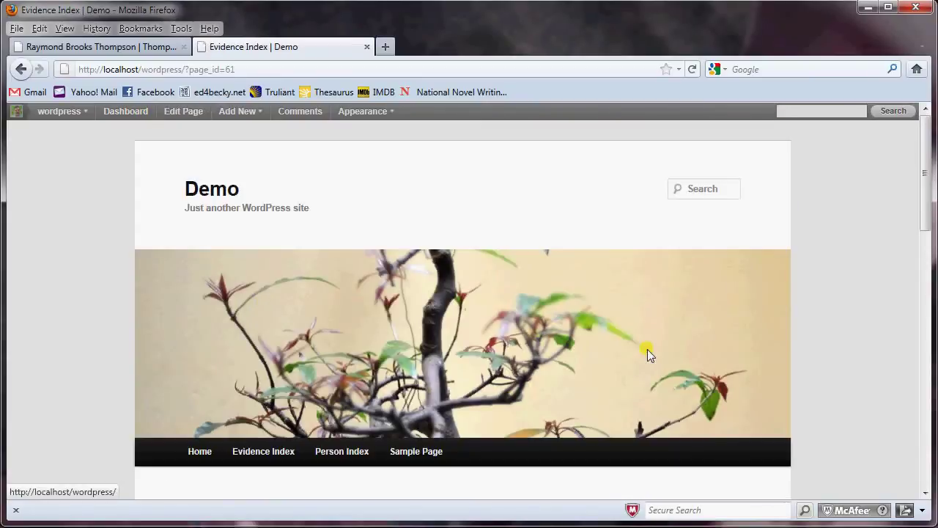
scroll(653, 349, down, 3)
scroll(653, 349, down, 5)
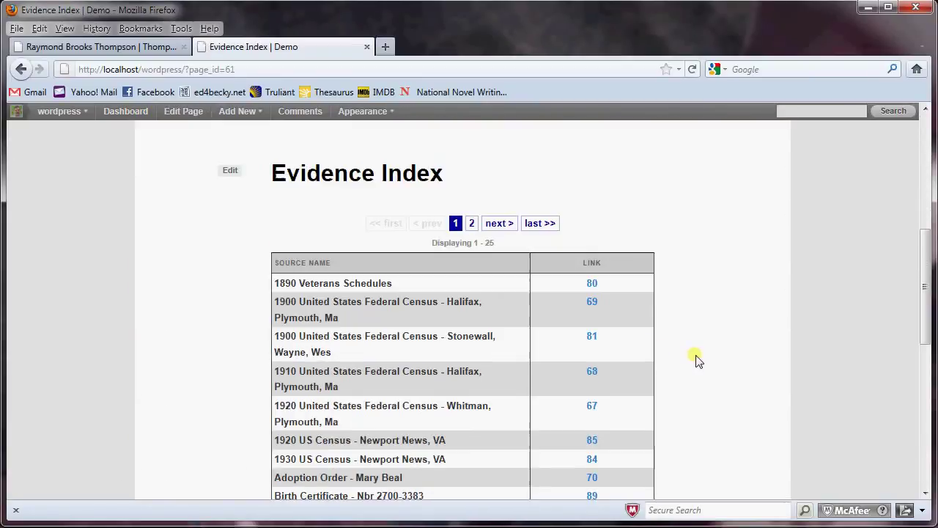
scroll(738, 290, down, 6)
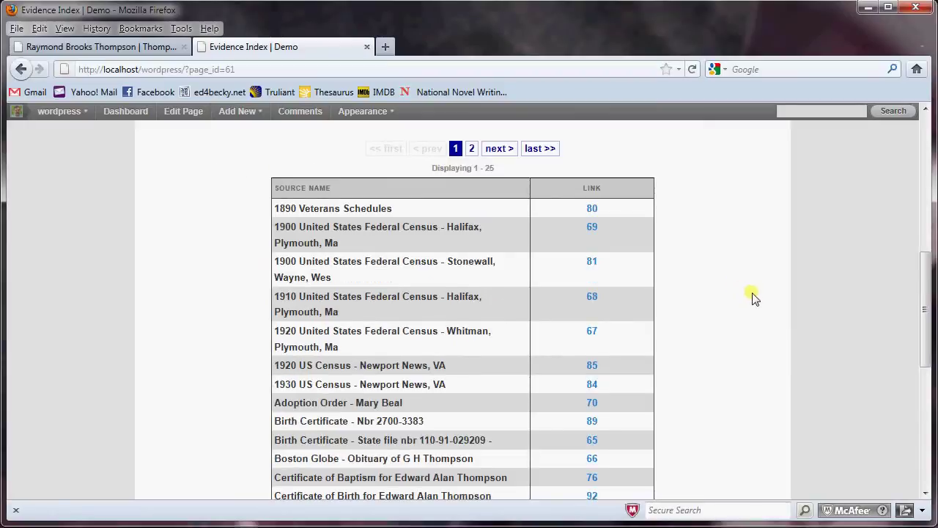
scroll(762, 300, down, 3)
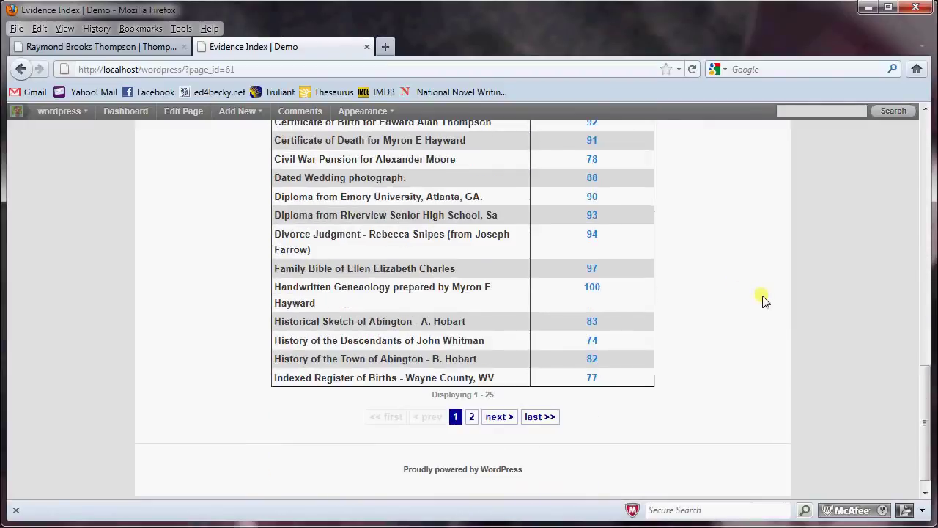
click(473, 417)
scroll(772, 362, down, 11)
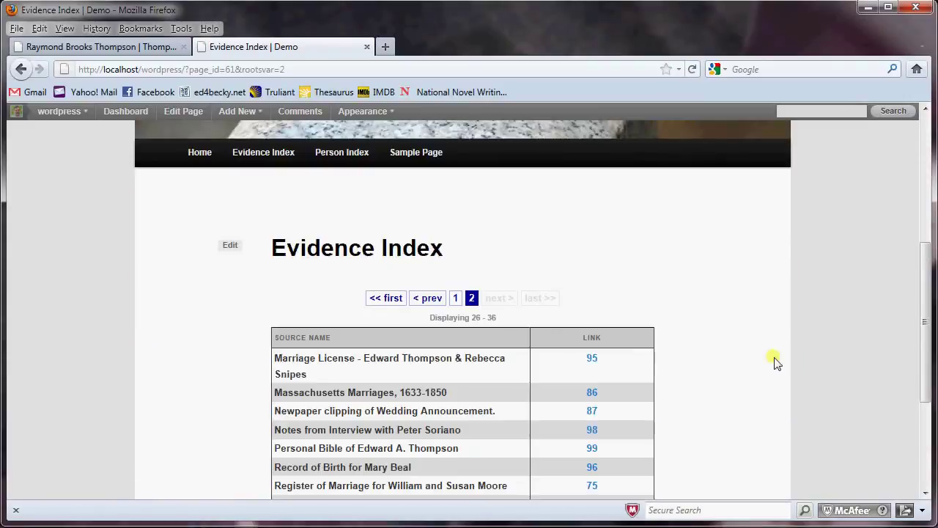
scroll(776, 361, up, 8)
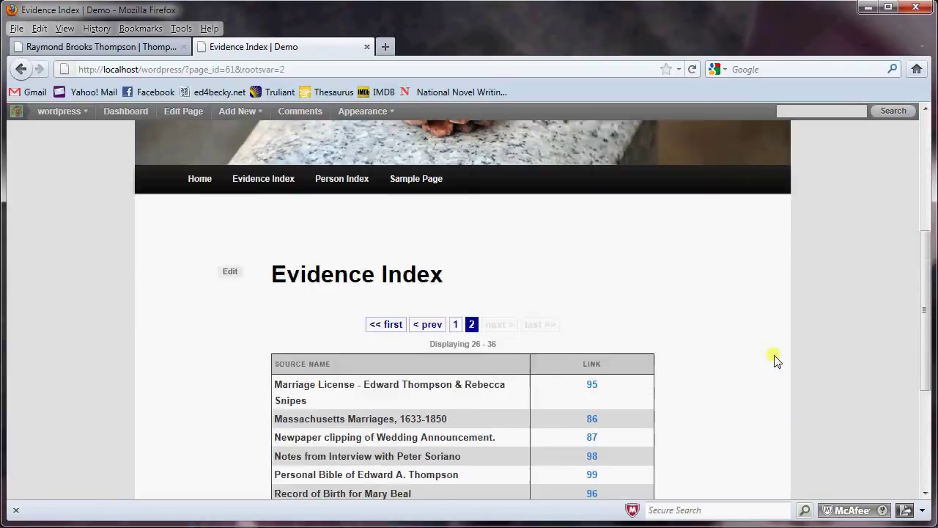
Open the wife's persona page from the Person Index and follow the Family Bible source link in its Evidence section
click(326, 262)
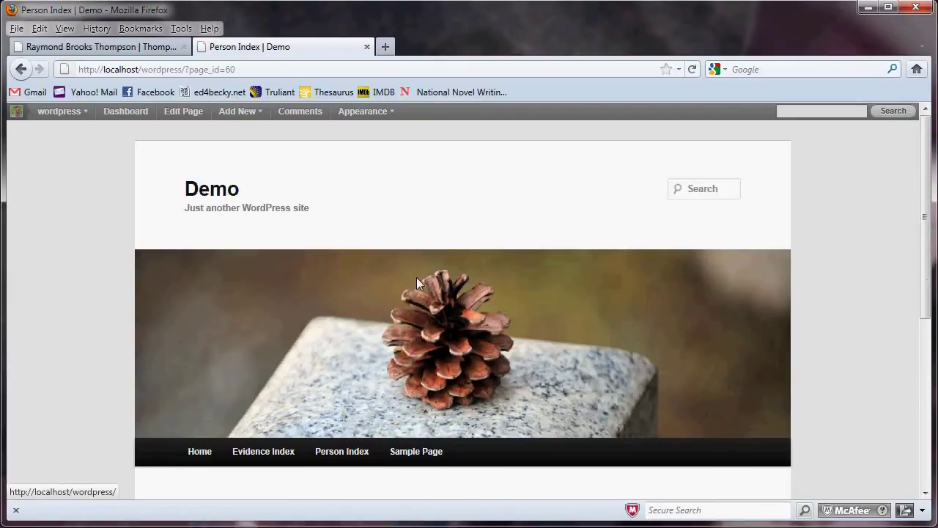
scroll(412, 352, down, 5)
click(630, 433)
scroll(689, 407, down, 20)
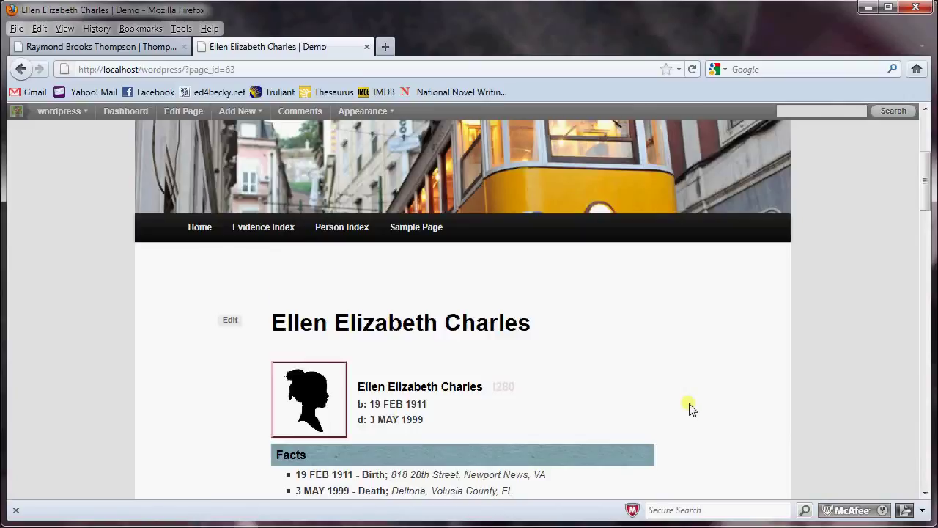
scroll(689, 407, down, 2)
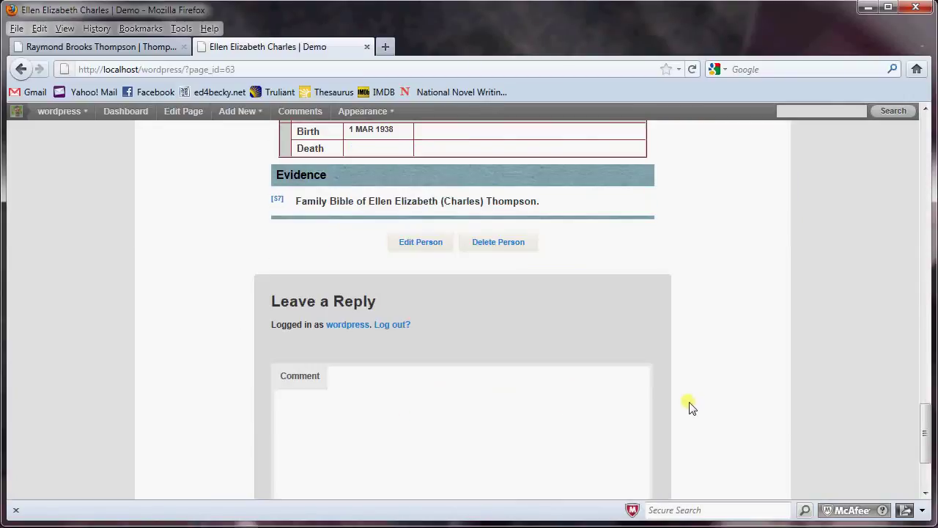
click(278, 202)
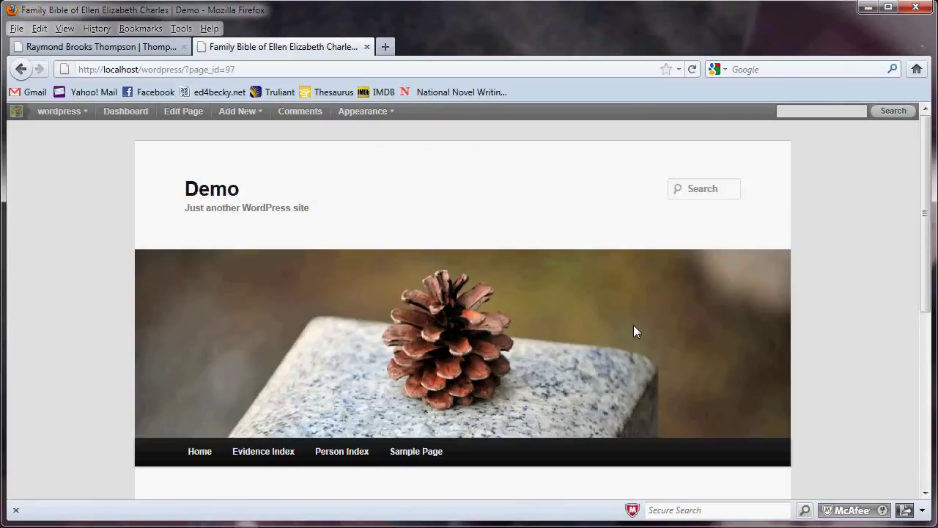
Review the Family Bible evidence page's source, citations and person(s) of interest
scroll(645, 363, down, 3)
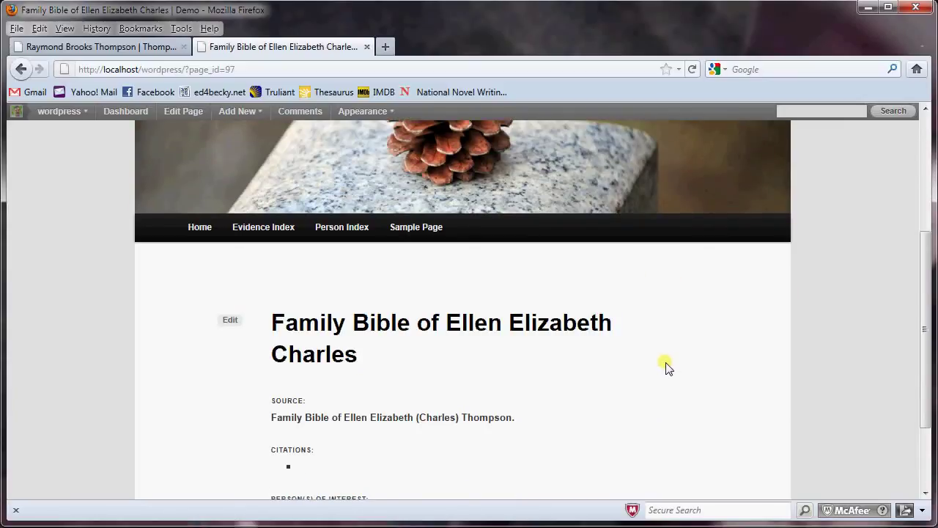
scroll(667, 367, down, 2)
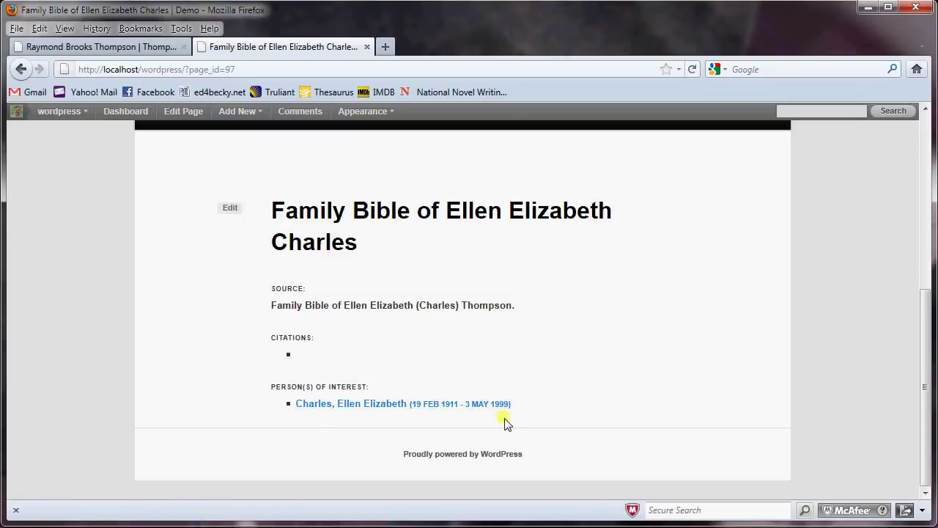
scroll(666, 421, up, 5)
scroll(664, 417, down, 2)
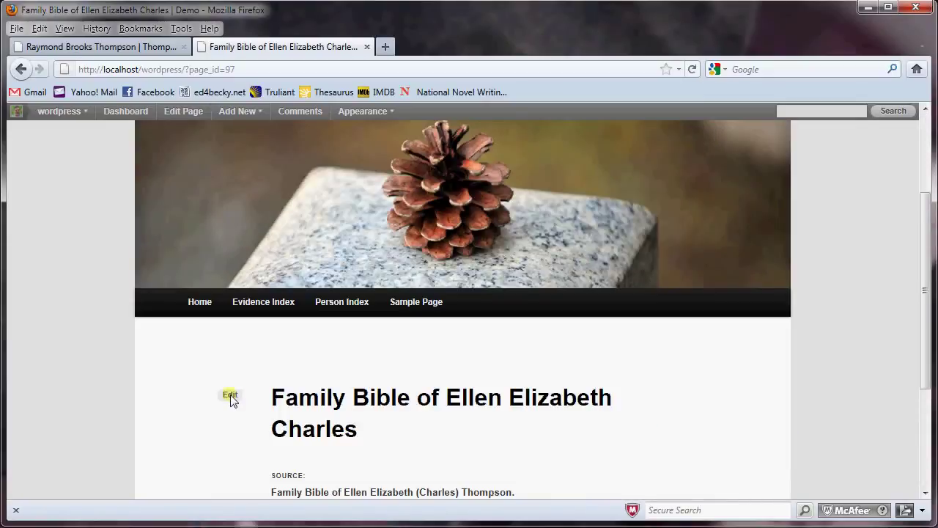
Return to the site admin and open the rootsPersona list of uploaded persons without pages
click(200, 304)
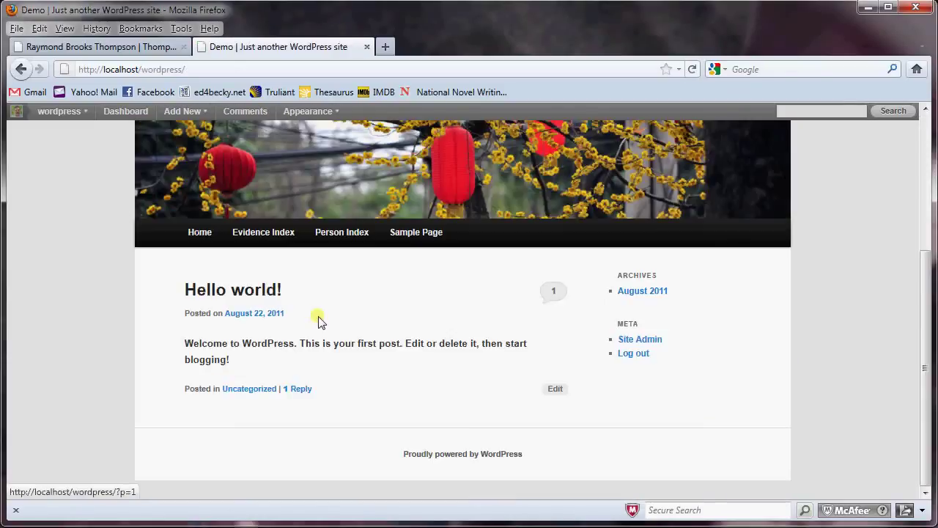
click(630, 340)
click(35, 326)
click(57, 358)
click(189, 221)
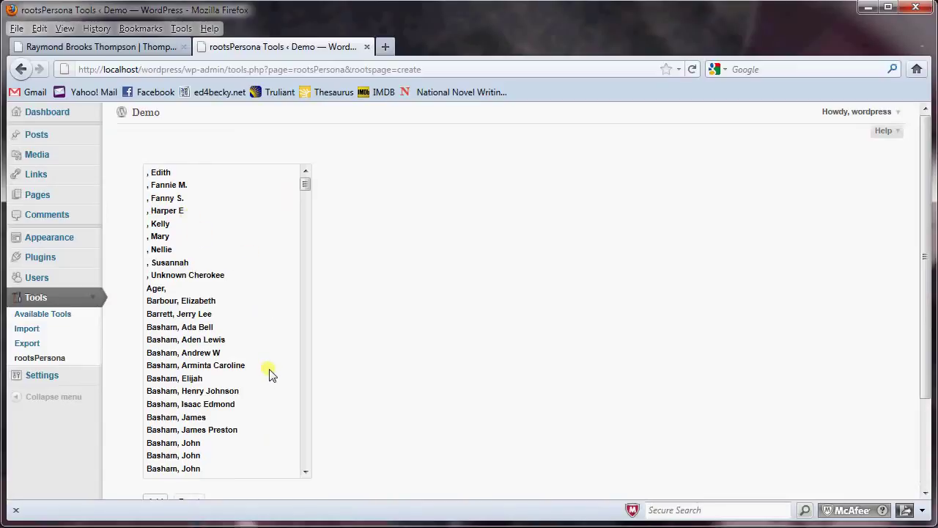
Create a persona page for the wife's mother from the list of uploaded persons
click(184, 328)
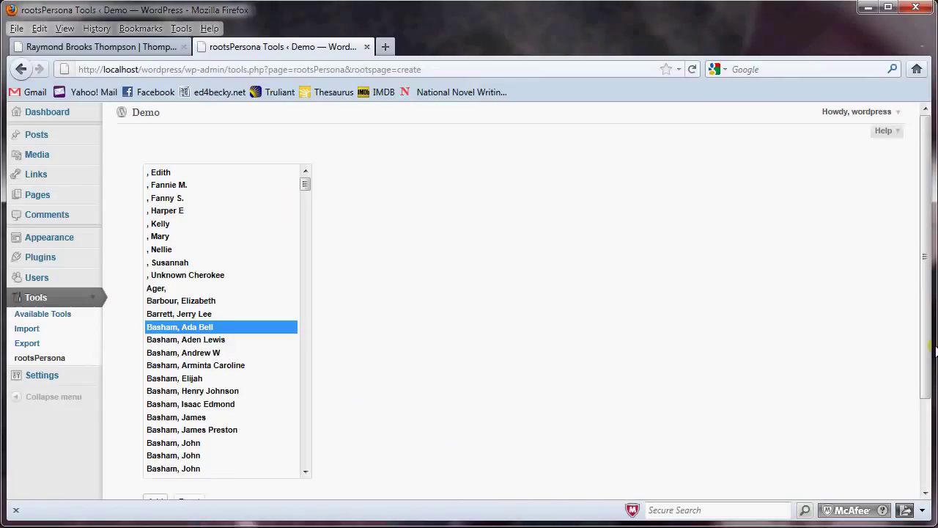
scroll(925, 370, down, 3)
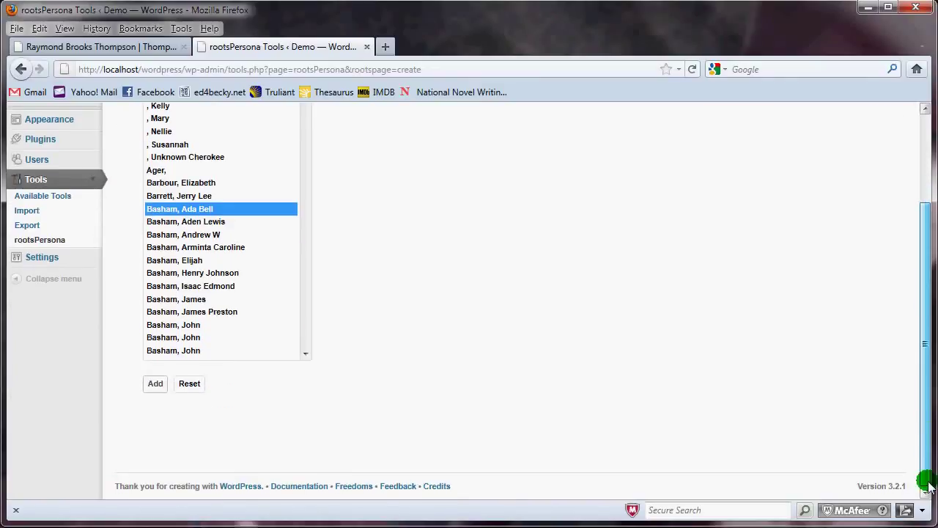
click(154, 385)
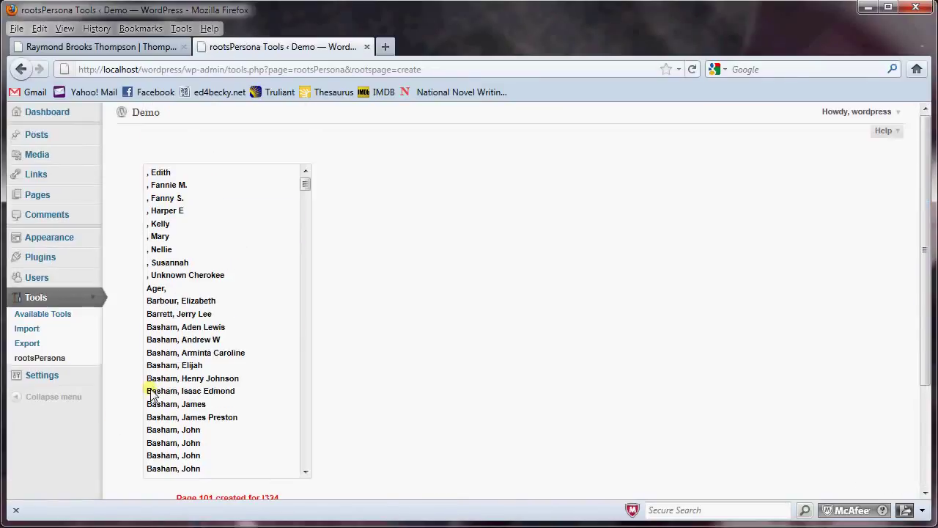
scroll(500, 391, down, 3)
scroll(550, 409, up, 3)
Open the Person Index from the Demo site and check its list of people
click(146, 111)
scroll(553, 343, down, 3)
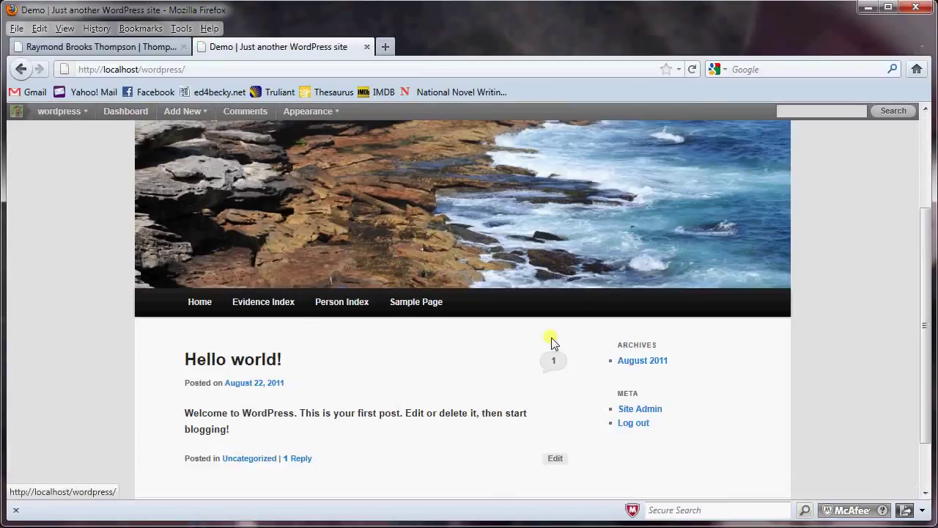
click(341, 302)
scroll(492, 350, down, 3)
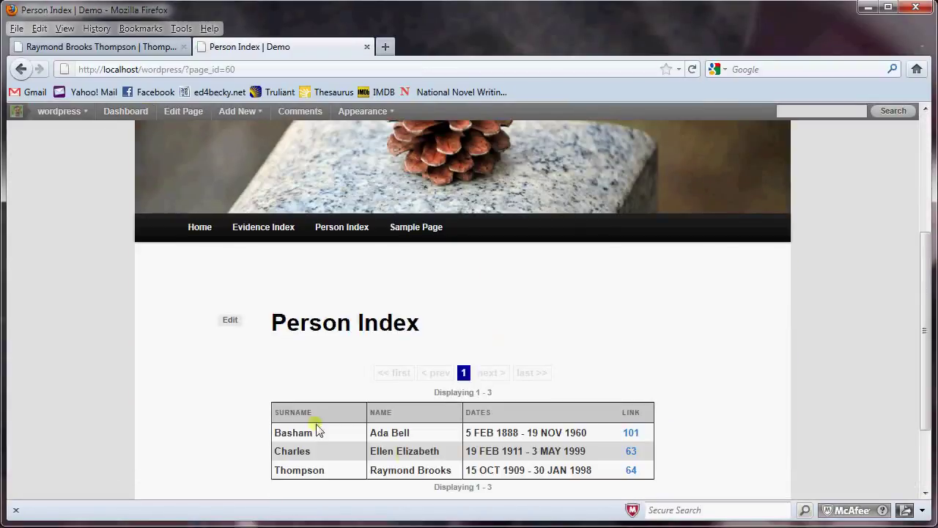
Open the wife's persona page from the Person Index and view its Ancestors chart
click(633, 453)
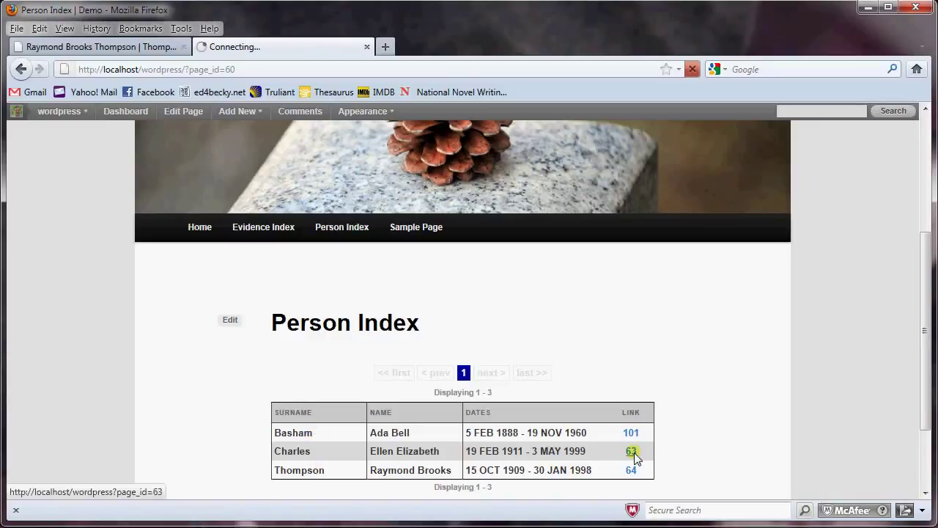
scroll(818, 397, down, 3)
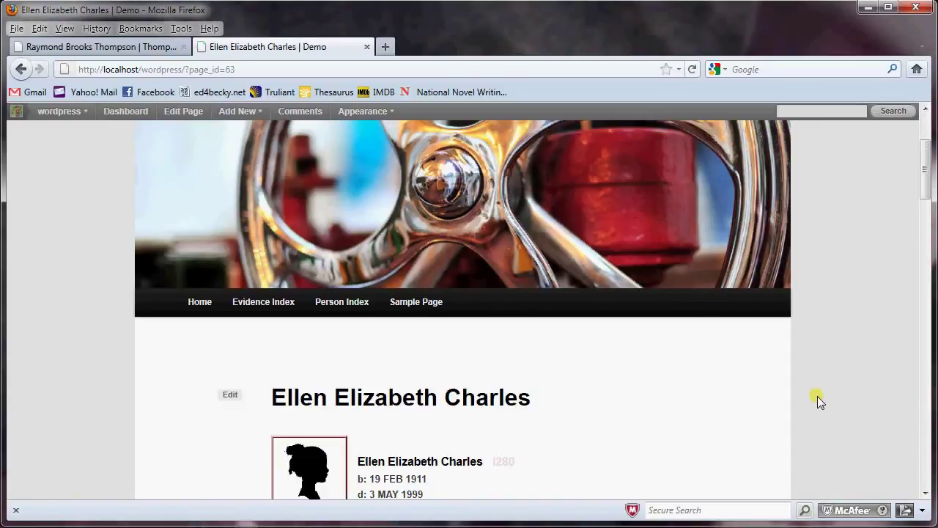
scroll(818, 395, down, 9)
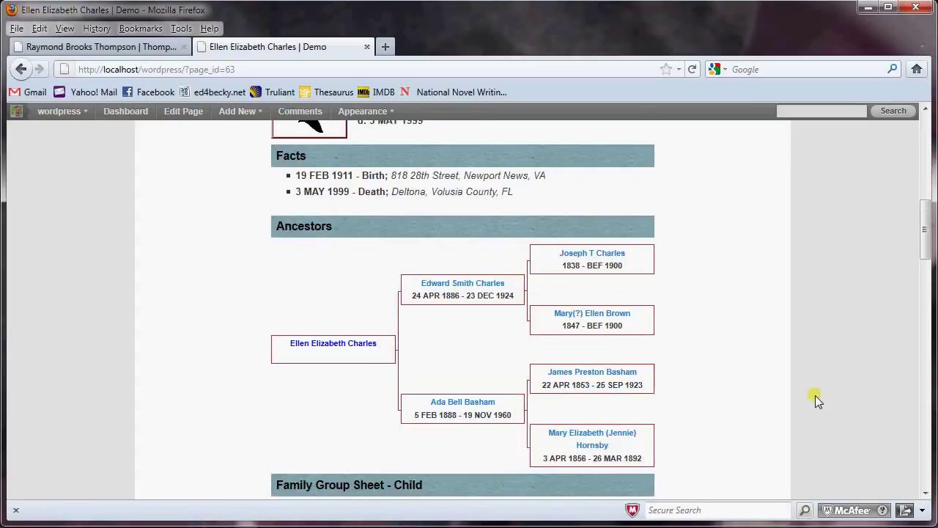
Open the mother's persona page from the Ancestors chart and review its Facts and Ancestors sections
click(458, 405)
scroll(457, 402, down, 4)
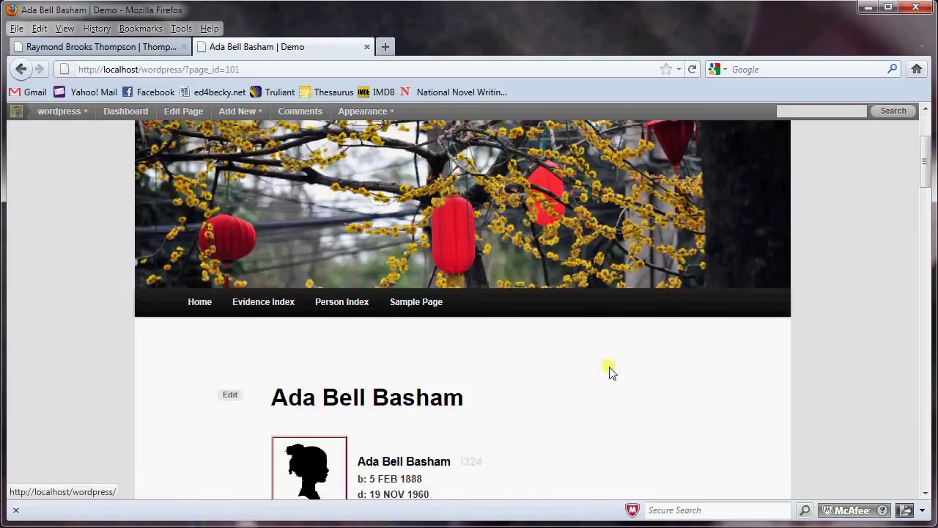
scroll(635, 366, down, 6)
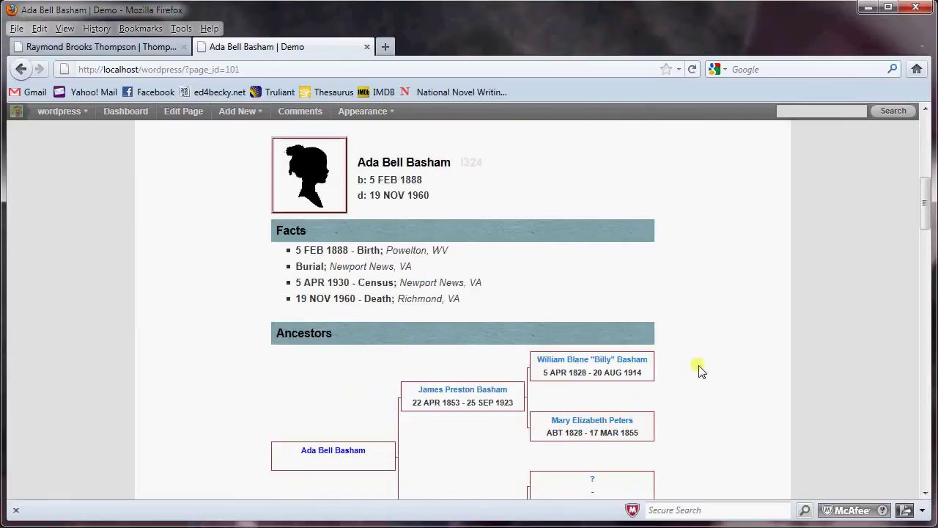
scroll(711, 370, down, 3)
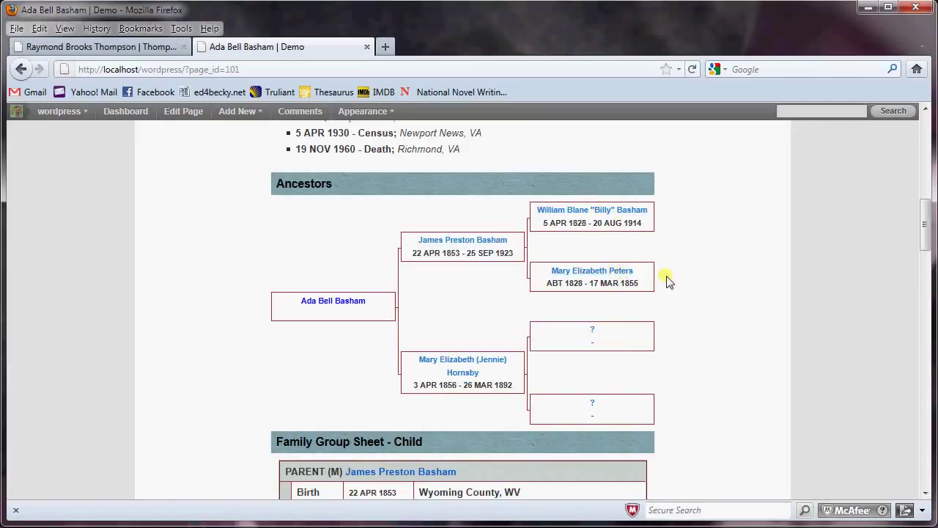
Open the Family Bible source [S7] from the mother's Evidence section and review its citations and persons of interest
scroll(736, 282, down, 20)
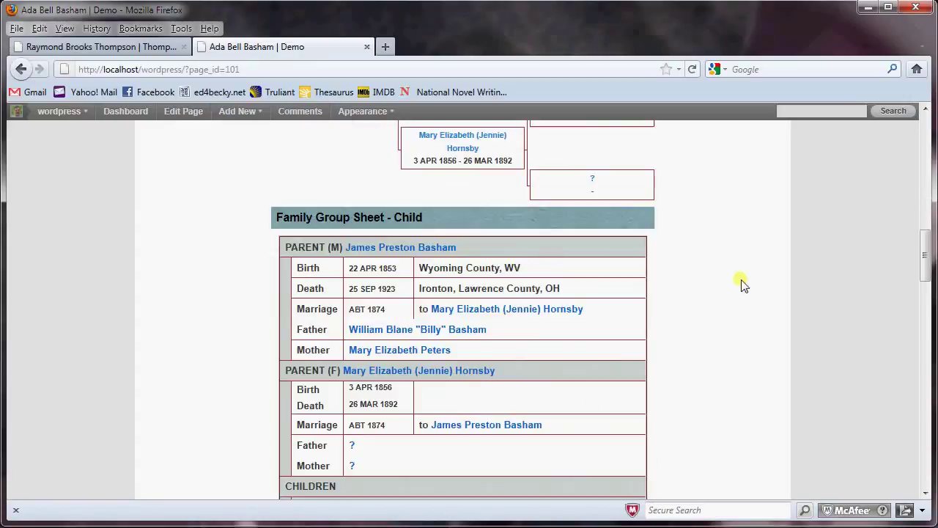
scroll(634, 342, down, 1)
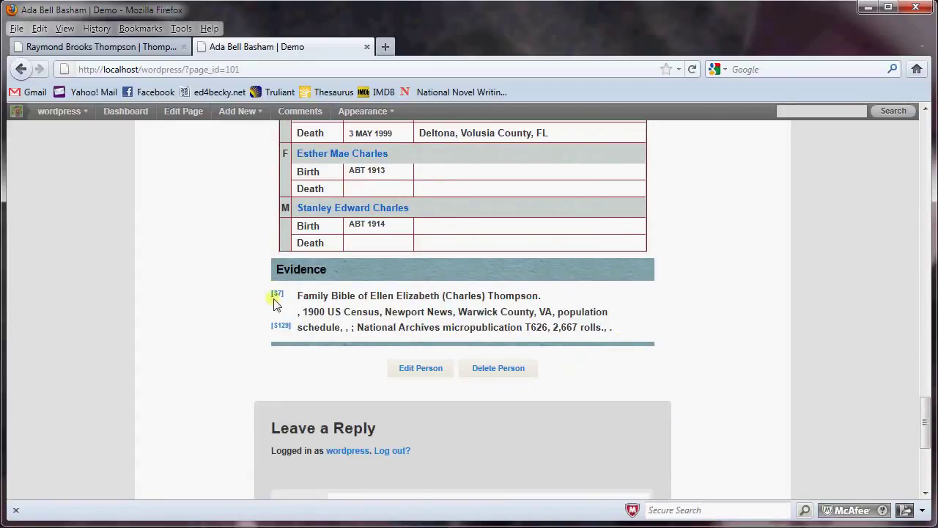
click(277, 294)
scroll(694, 325, down, 3)
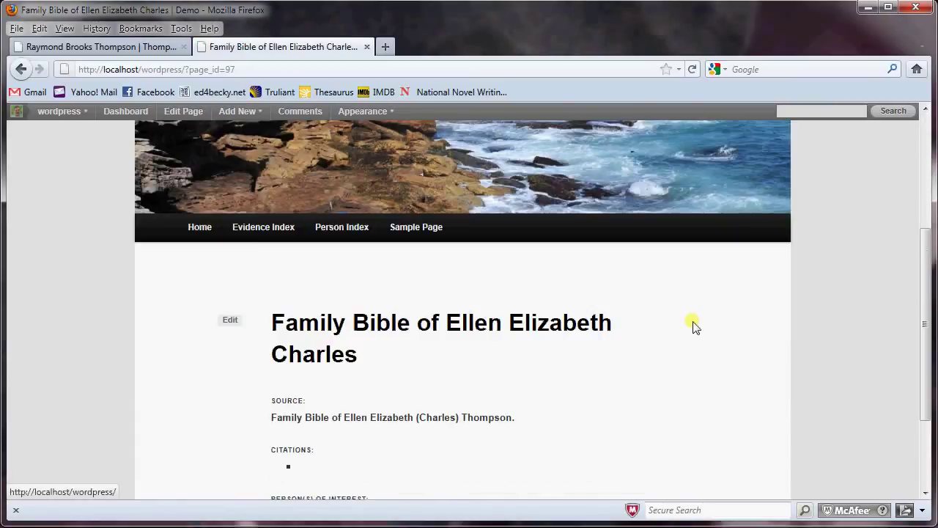
scroll(694, 326, down, 3)
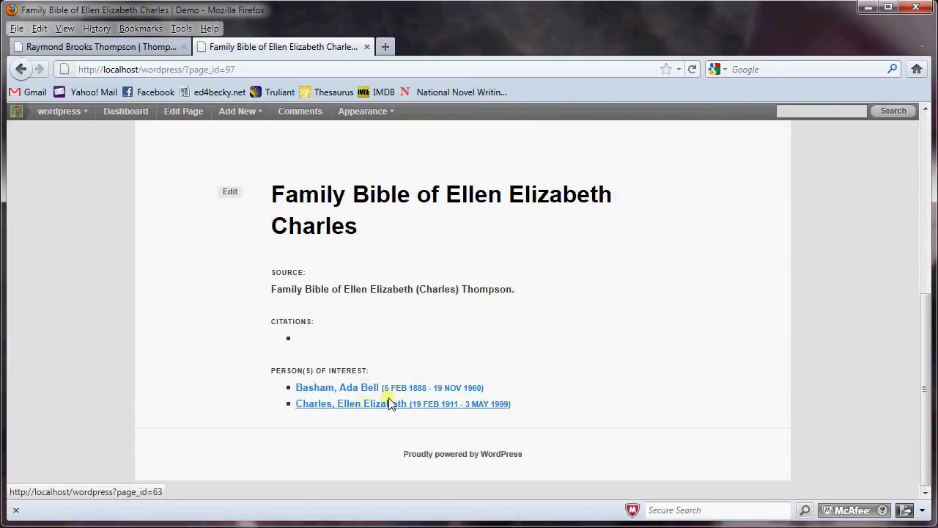
scroll(649, 339, up, 3)
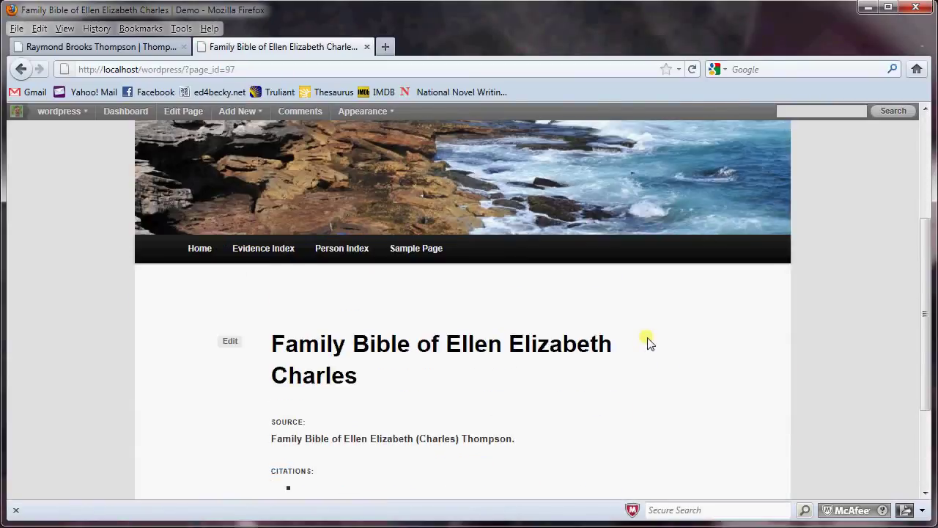
Return to the mother's persona page, open source [S129] from her evidence, and review the census page's citations and persons of interest
click(22, 69)
click(280, 327)
scroll(697, 427, down, 5)
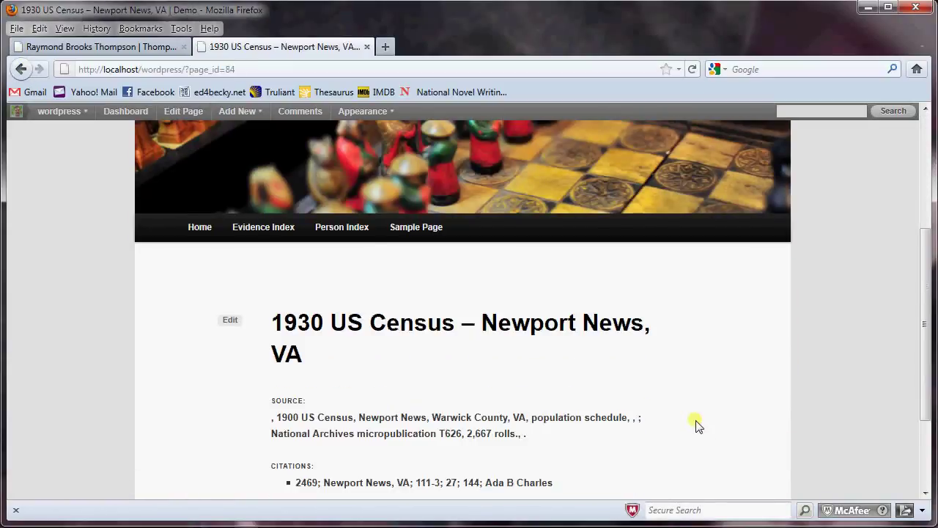
scroll(723, 412, down, 3)
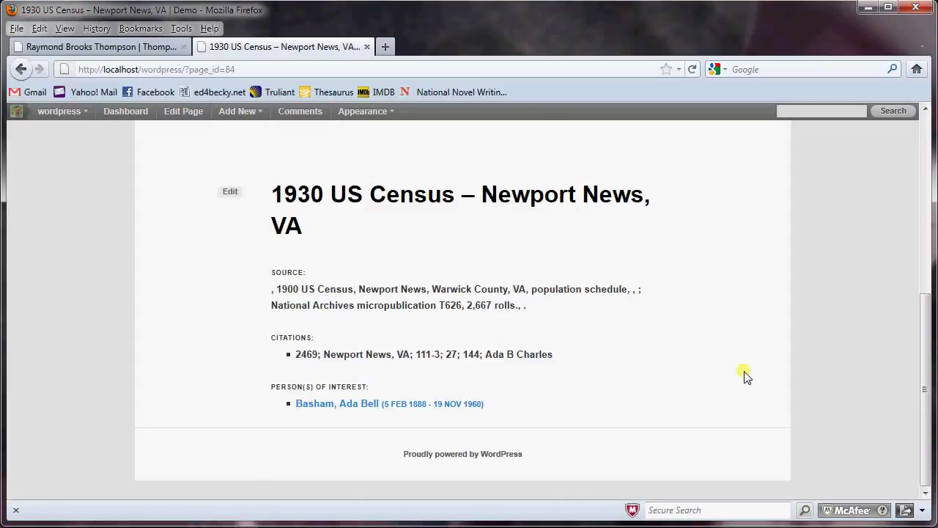
Go to the Demo site's home page and view its posts
scroll(737, 390, up, 5)
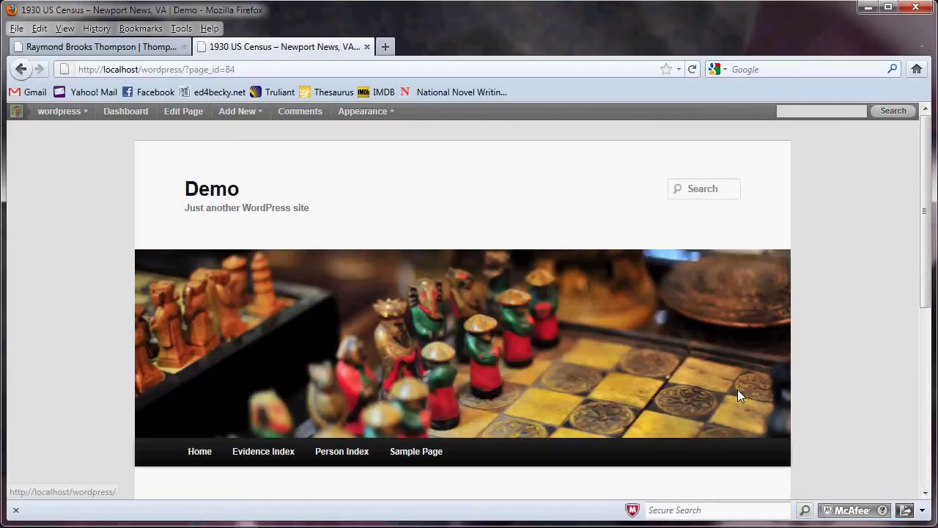
scroll(329, 421, down, 2)
click(192, 378)
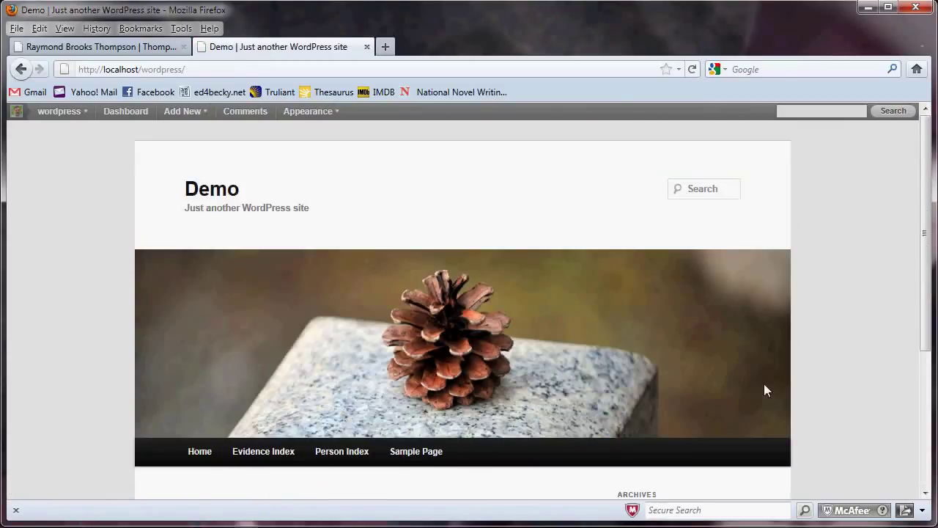
scroll(764, 389, down, 3)
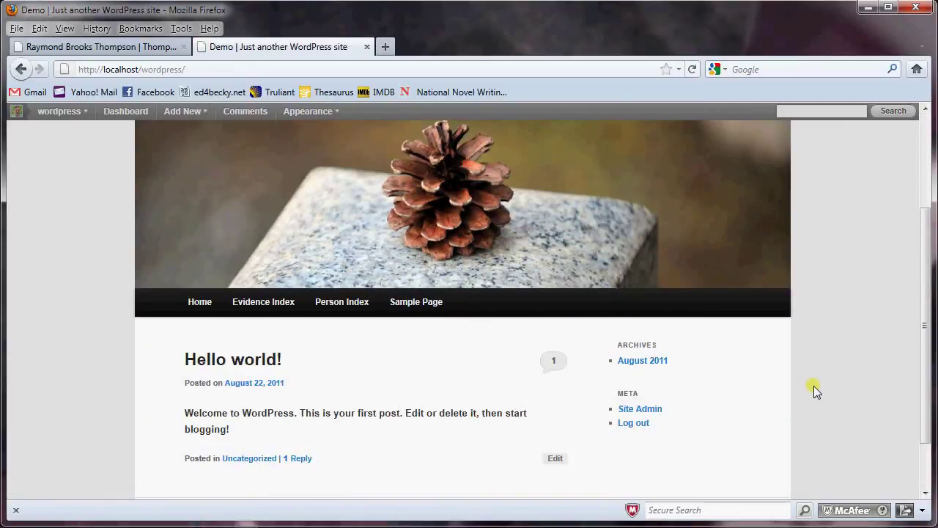